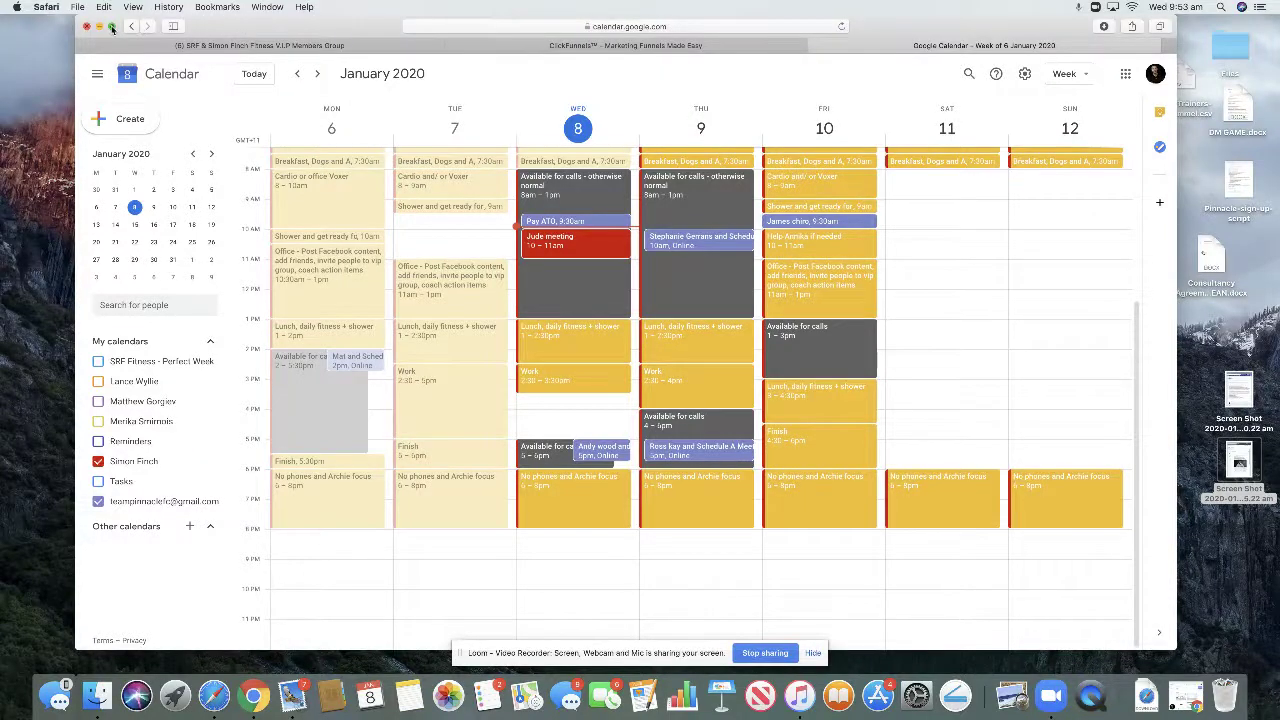
# Go full screen and hide the two remaining calendars so the 6–12 January 2020 week is empty
pyautogui.click(112, 27)
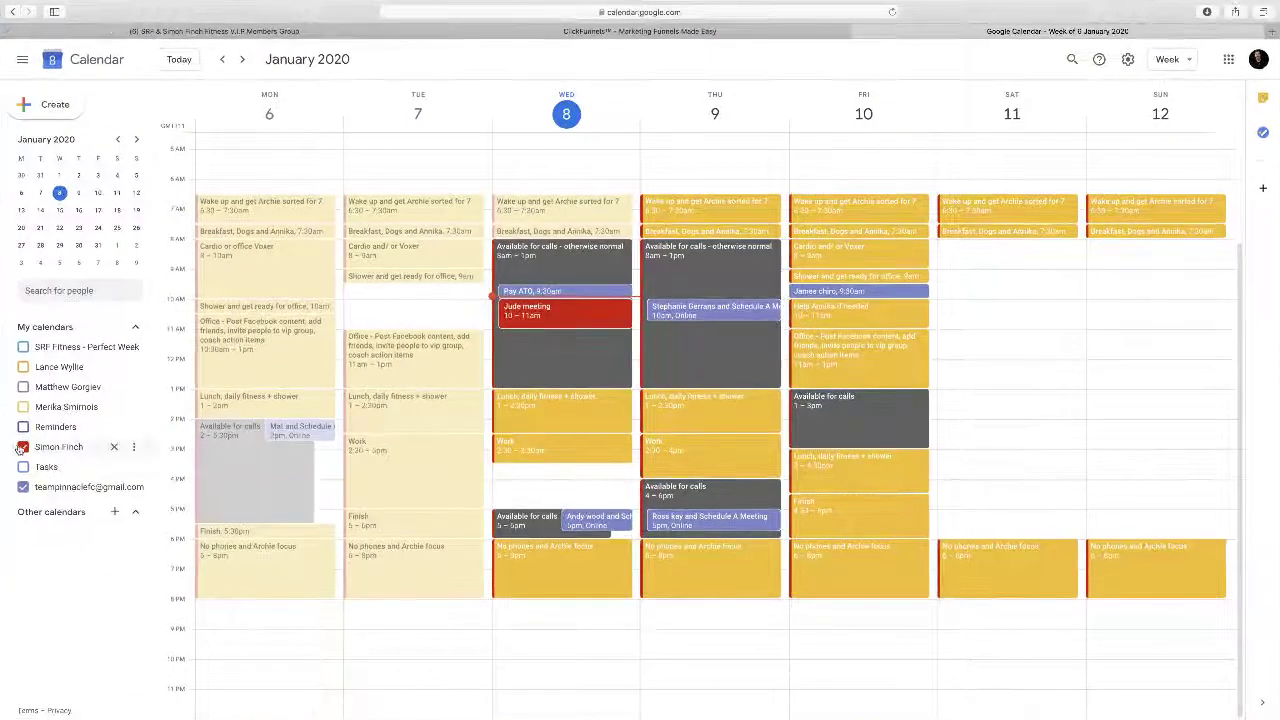
pyautogui.click(22, 448)
pyautogui.click(23, 487)
pyautogui.scroll(3, 245, 240)
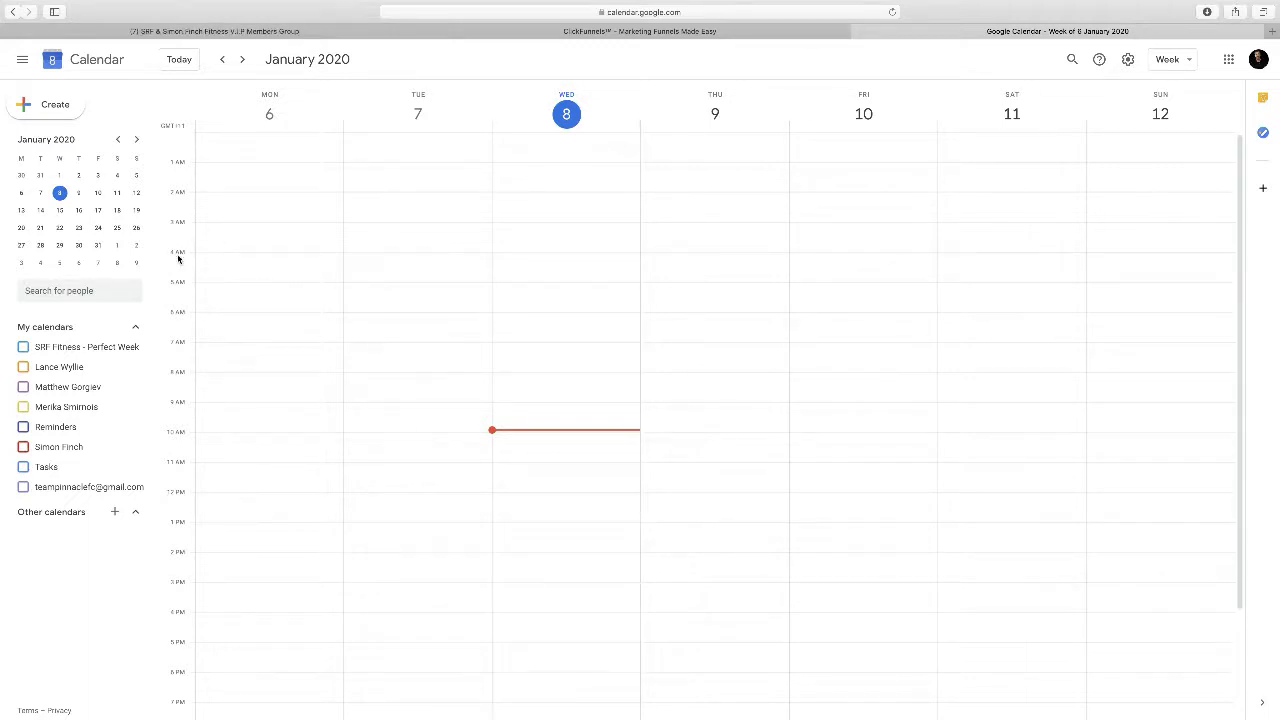
pyautogui.moveTo(368, 229); pyautogui.dragTo(394, 334)
pyautogui.click(317, 237)
pyautogui.moveTo(547, 284); pyautogui.dragTo(551, 340)
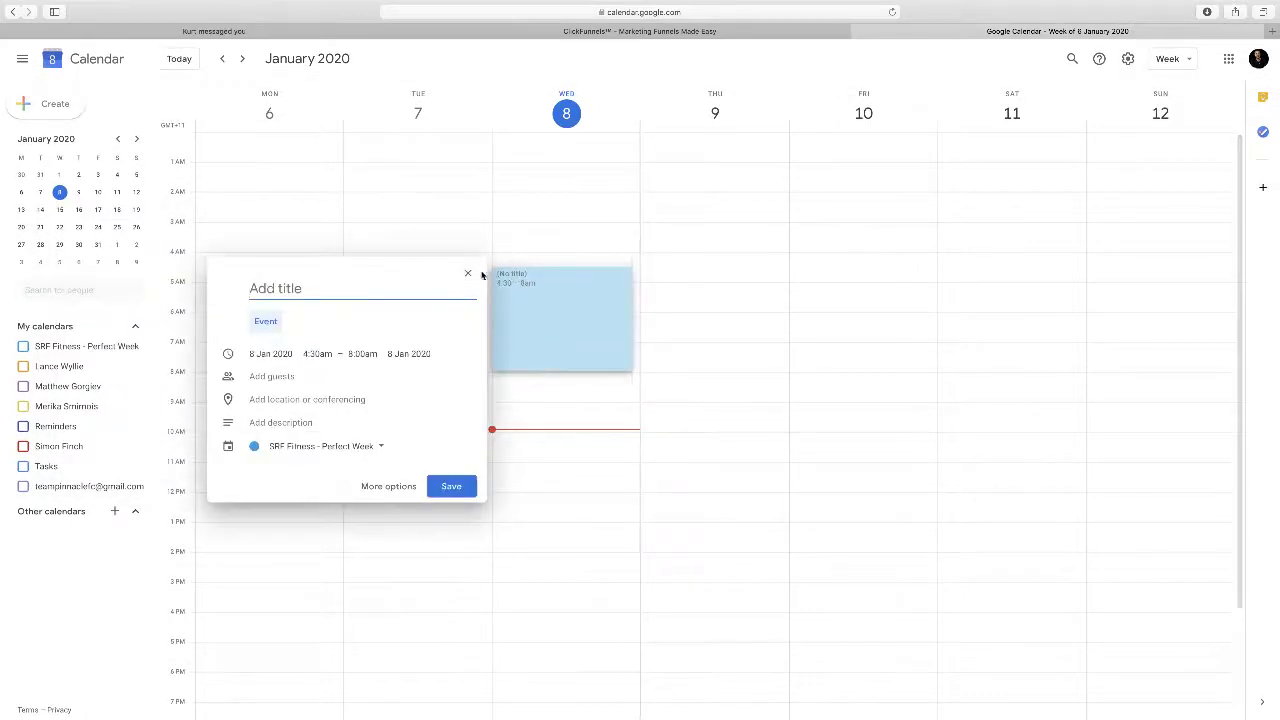
pyautogui.press('Escape')
pyautogui.moveTo(430, 328); pyautogui.dragTo(445, 395)
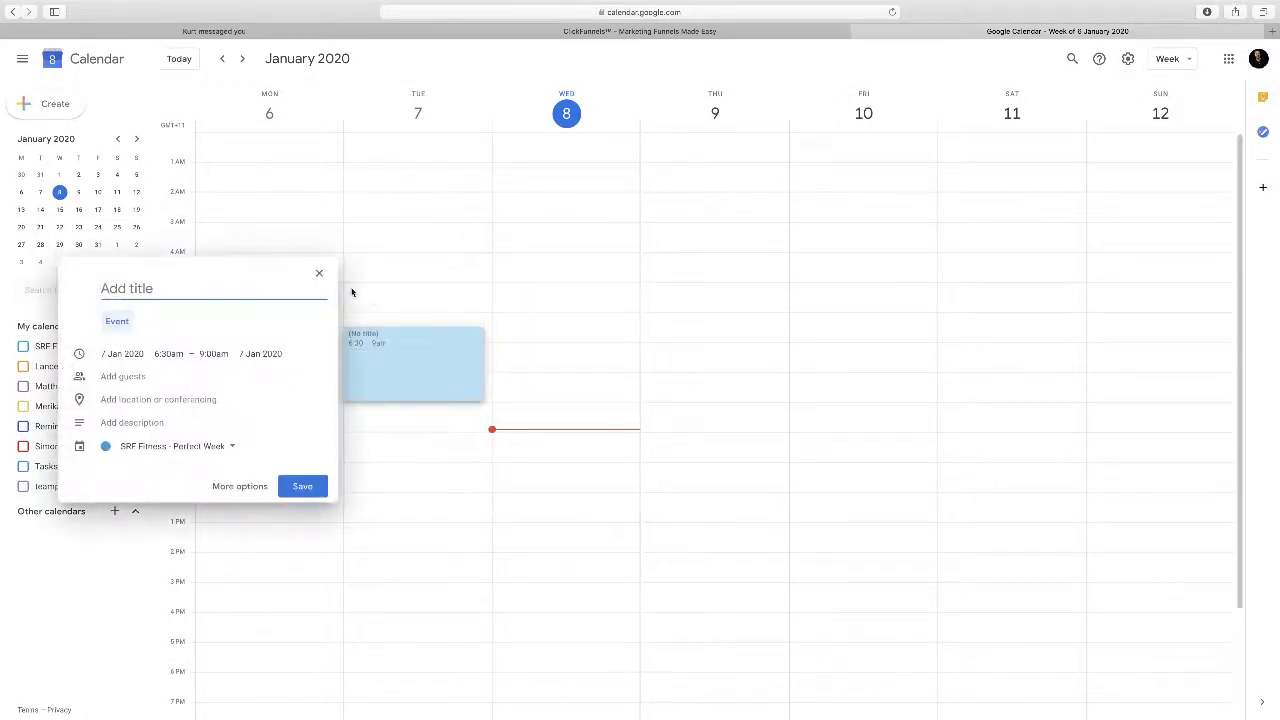
pyautogui.click(319, 276)
pyautogui.moveTo(674, 318); pyautogui.dragTo(709, 402)
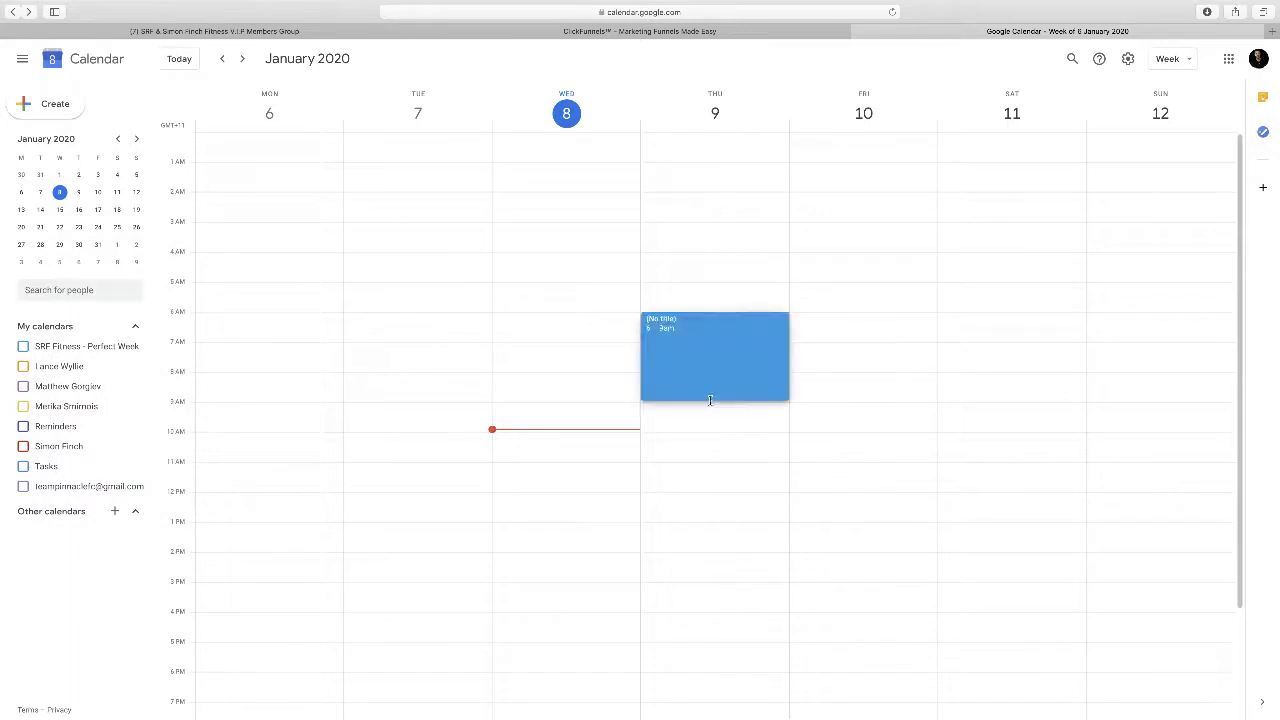
pyautogui.click(614, 277)
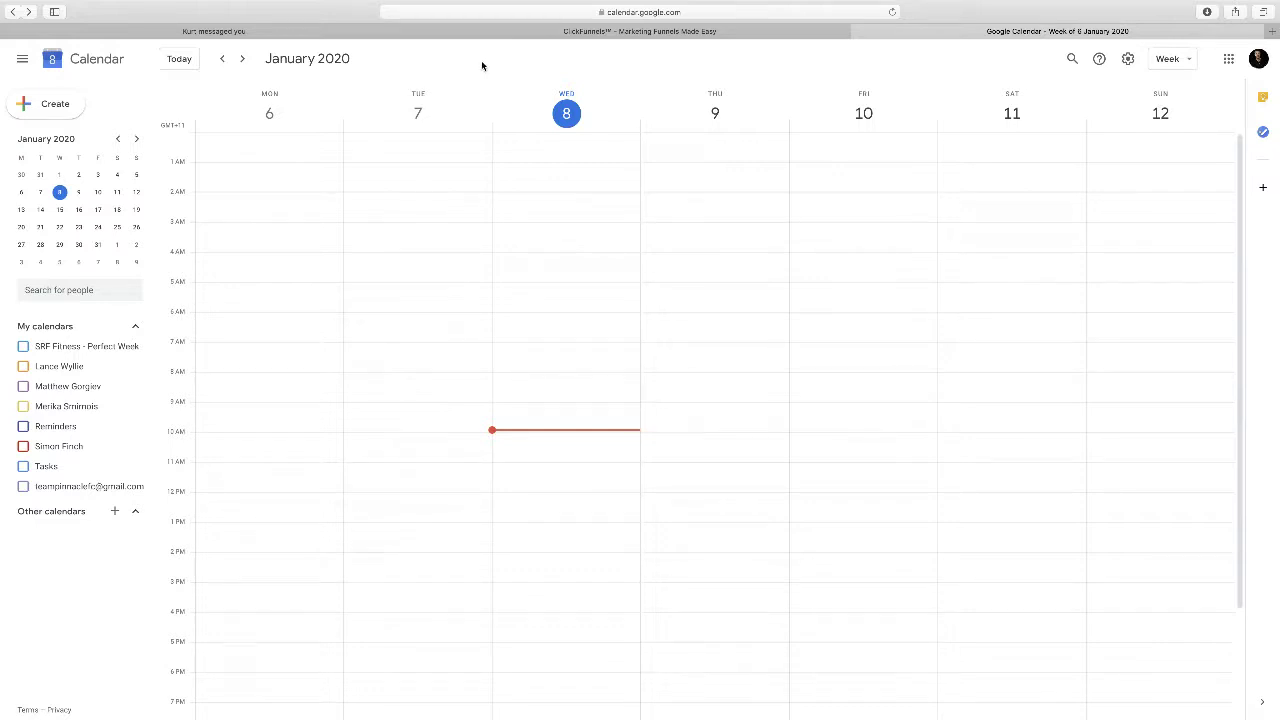
pyautogui.click(1271, 32)
pyautogui.write('google.com')
pyautogui.press('Return')
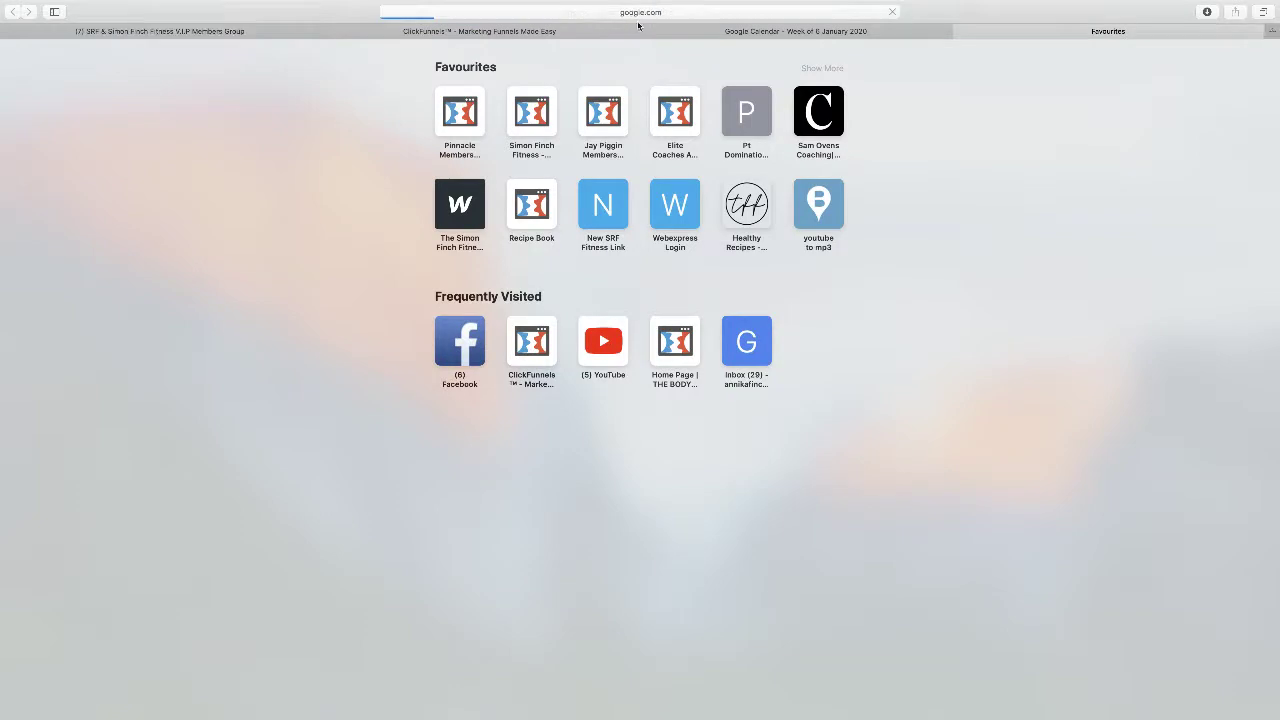
pyautogui.click(680, 31)
pyautogui.click(1124, 33)
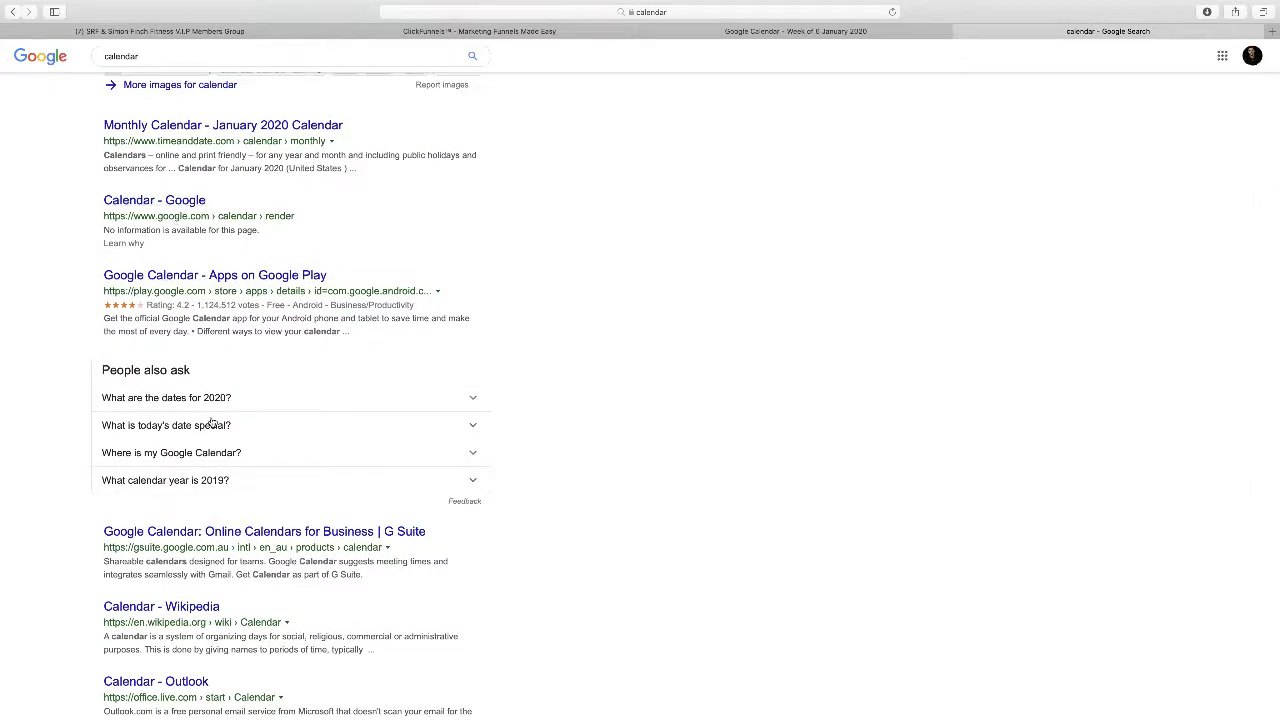
pyautogui.click(198, 535)
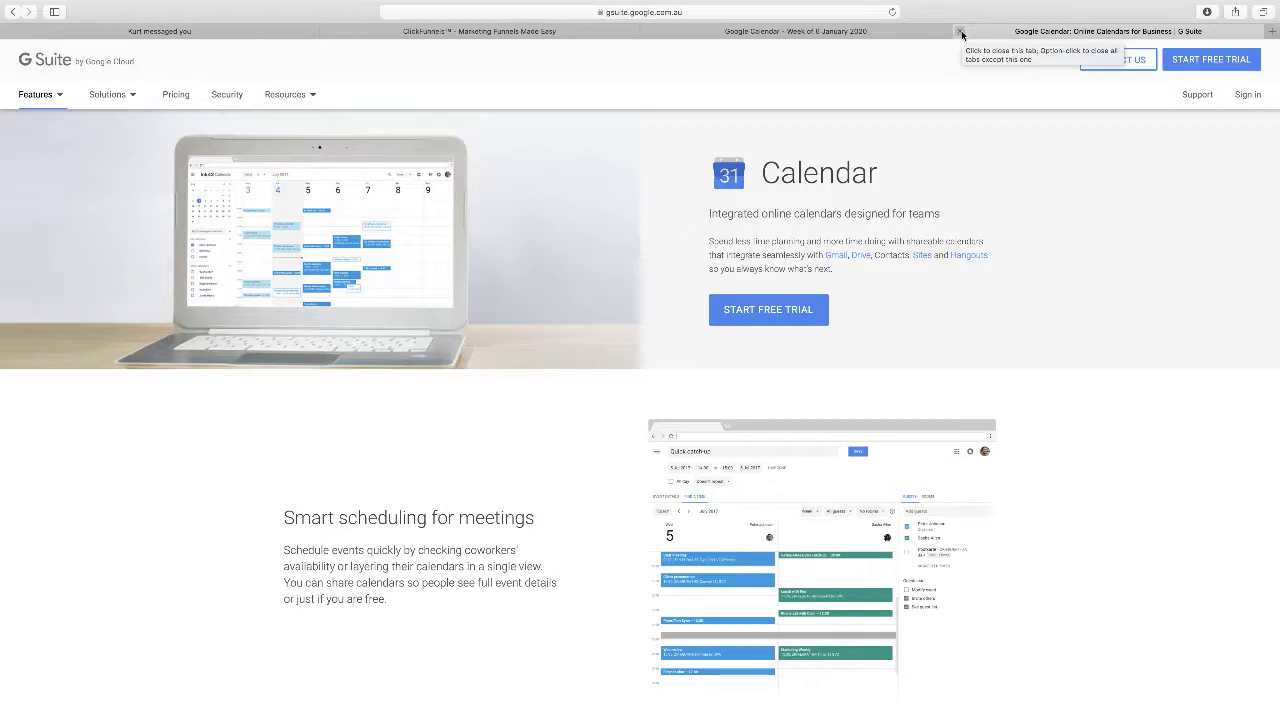
pyautogui.click(960, 33)
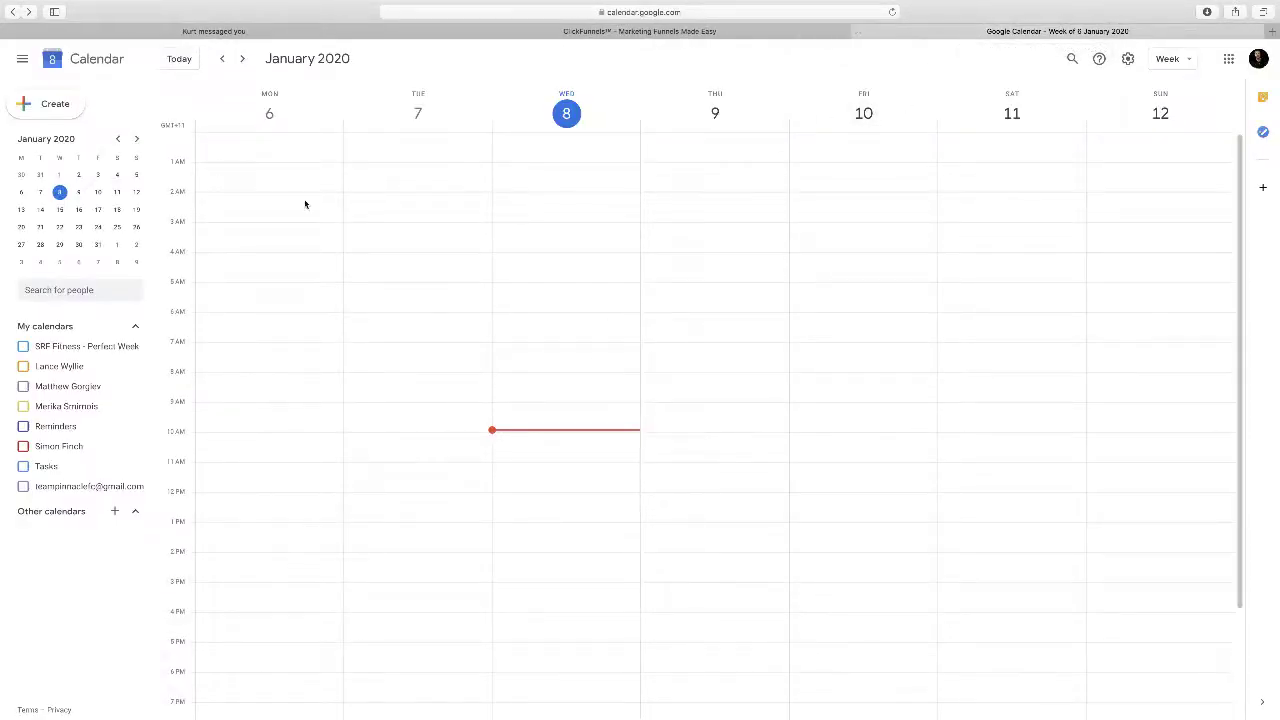
pyautogui.click(1228, 58)
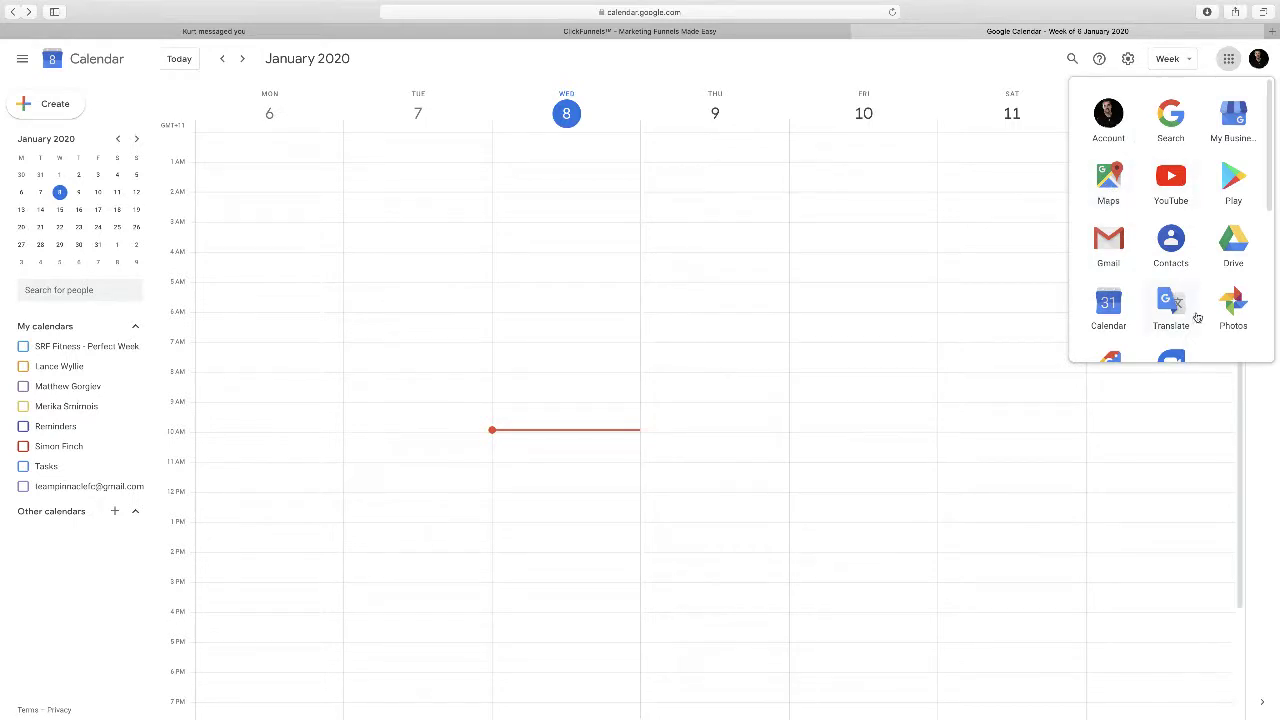
pyautogui.scroll(-1, 1146, 252)
pyautogui.click(1108, 305)
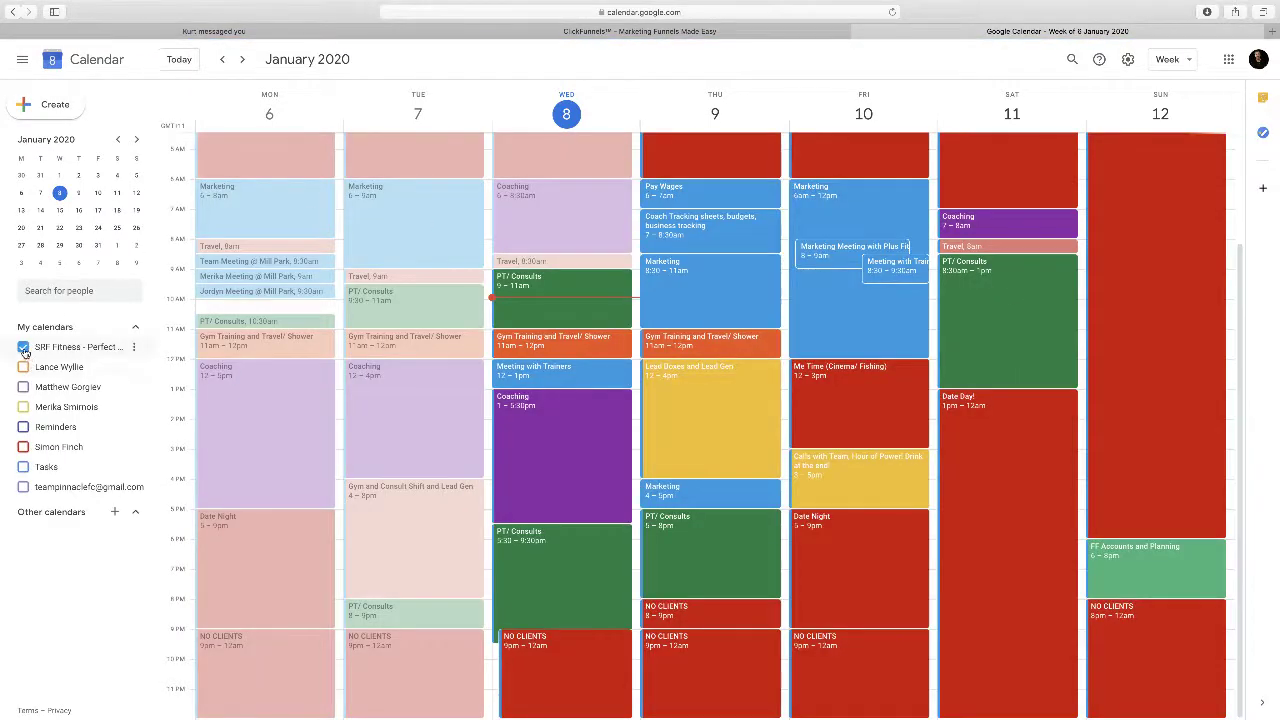
pyautogui.click(24, 350)
pyautogui.click(24, 349)
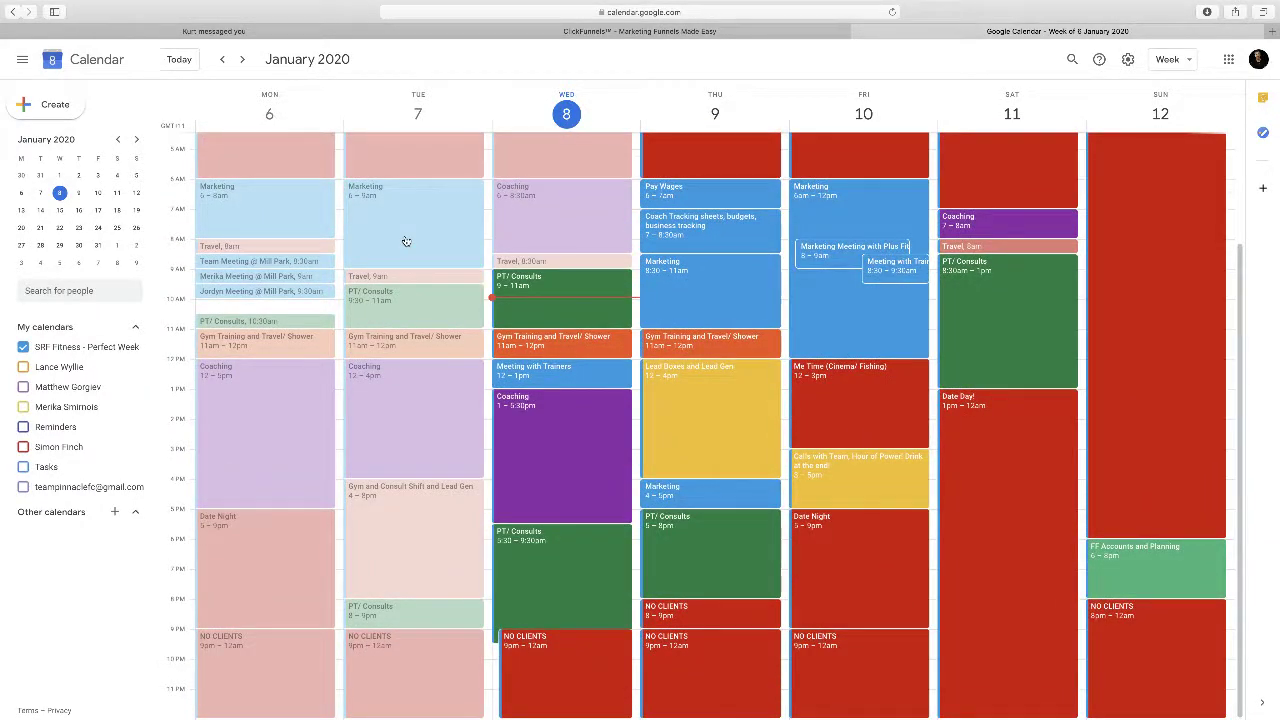
pyautogui.click(23, 348)
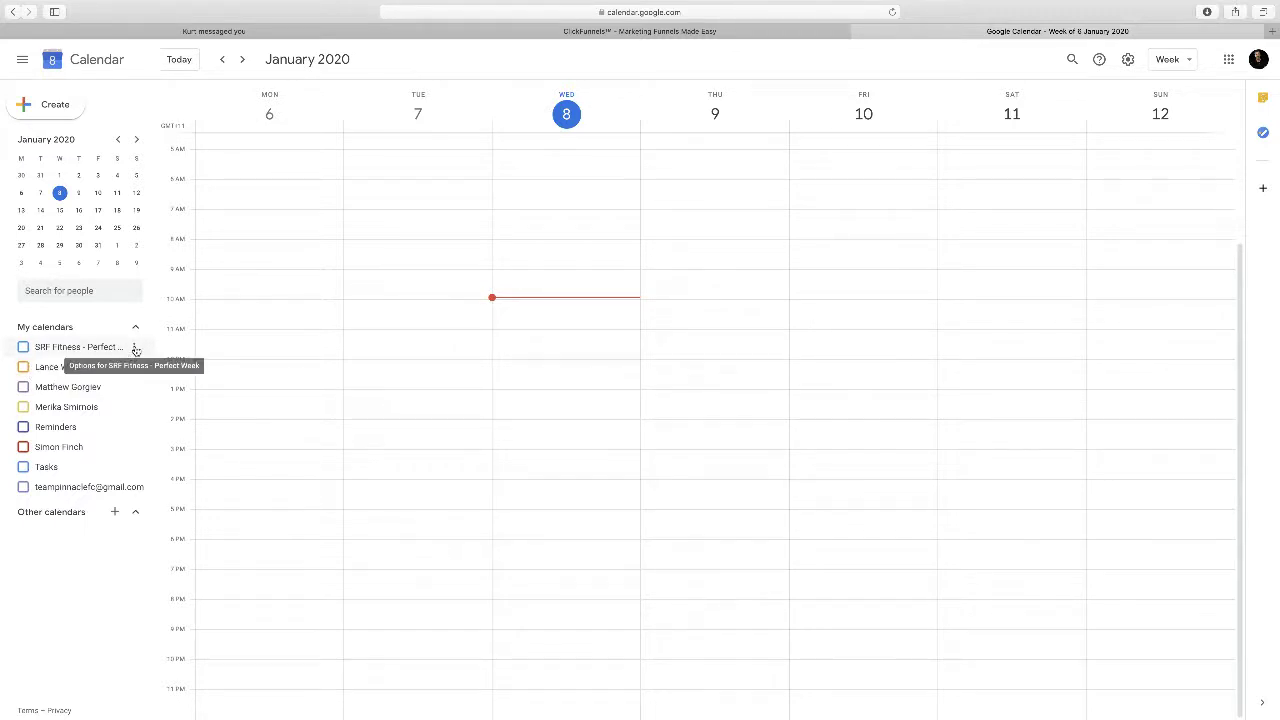
# Open Settings and sharing for the SRF Fitness - Perfect Week calendar
pyautogui.click(136, 350)
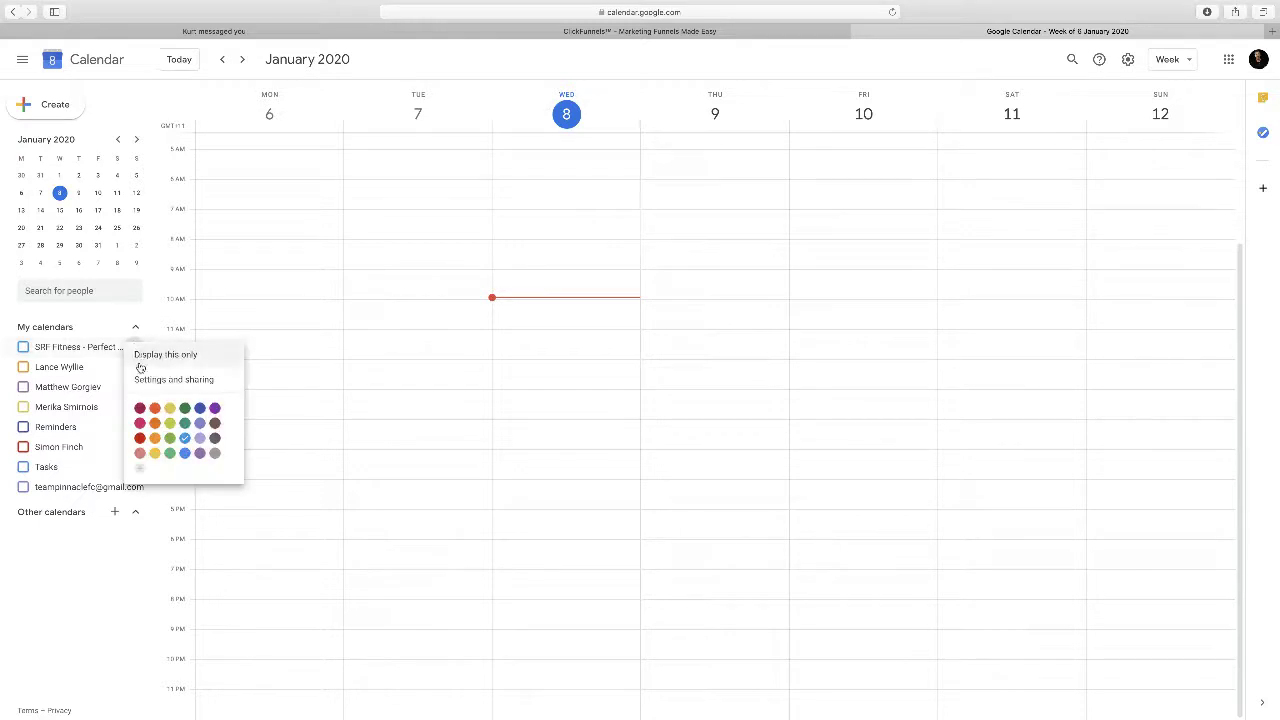
pyautogui.click(152, 380)
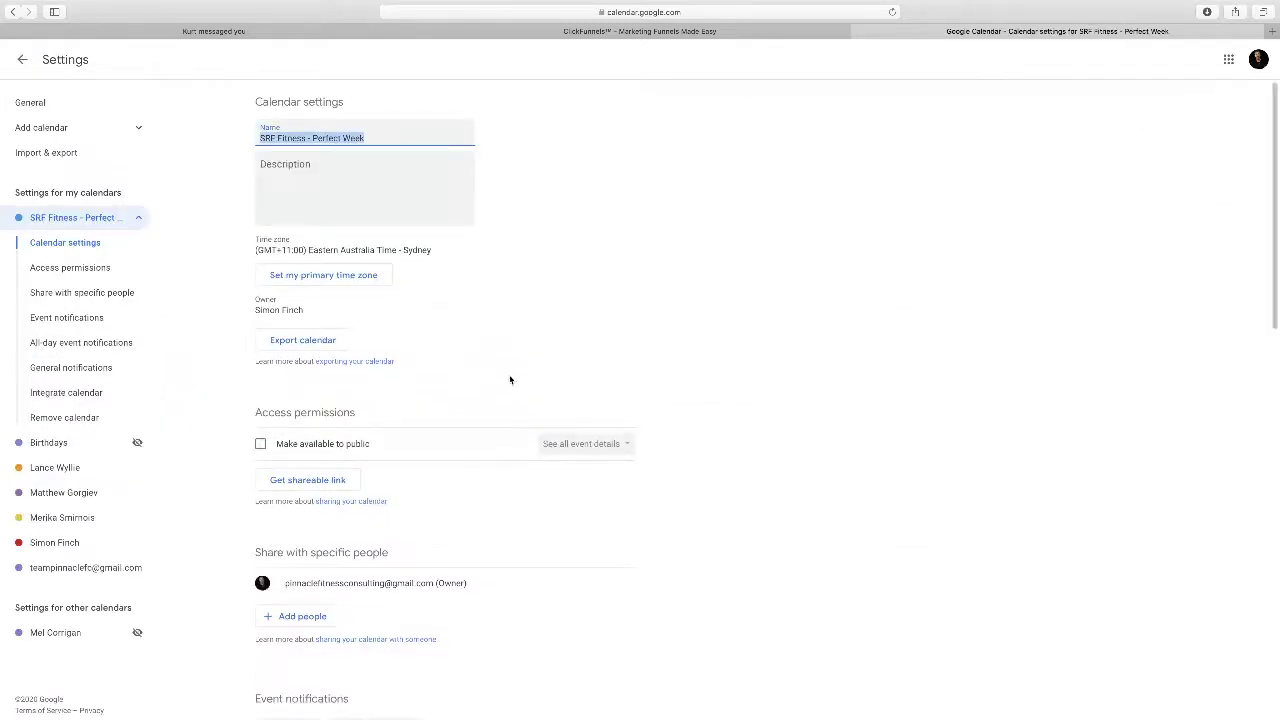
pyautogui.scroll(-2, 506, 371)
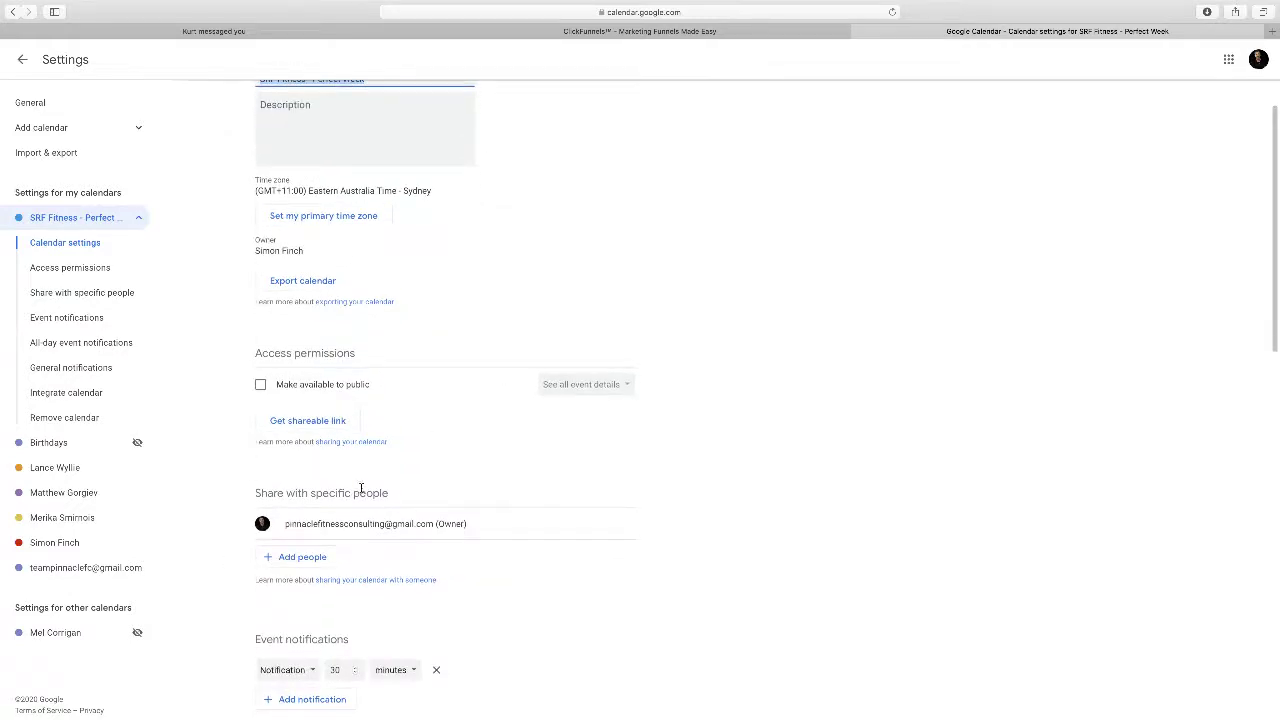
# Draft sharing with a person's email at 'Make changes and manage sharing', then cancel it
pyautogui.click(297, 559)
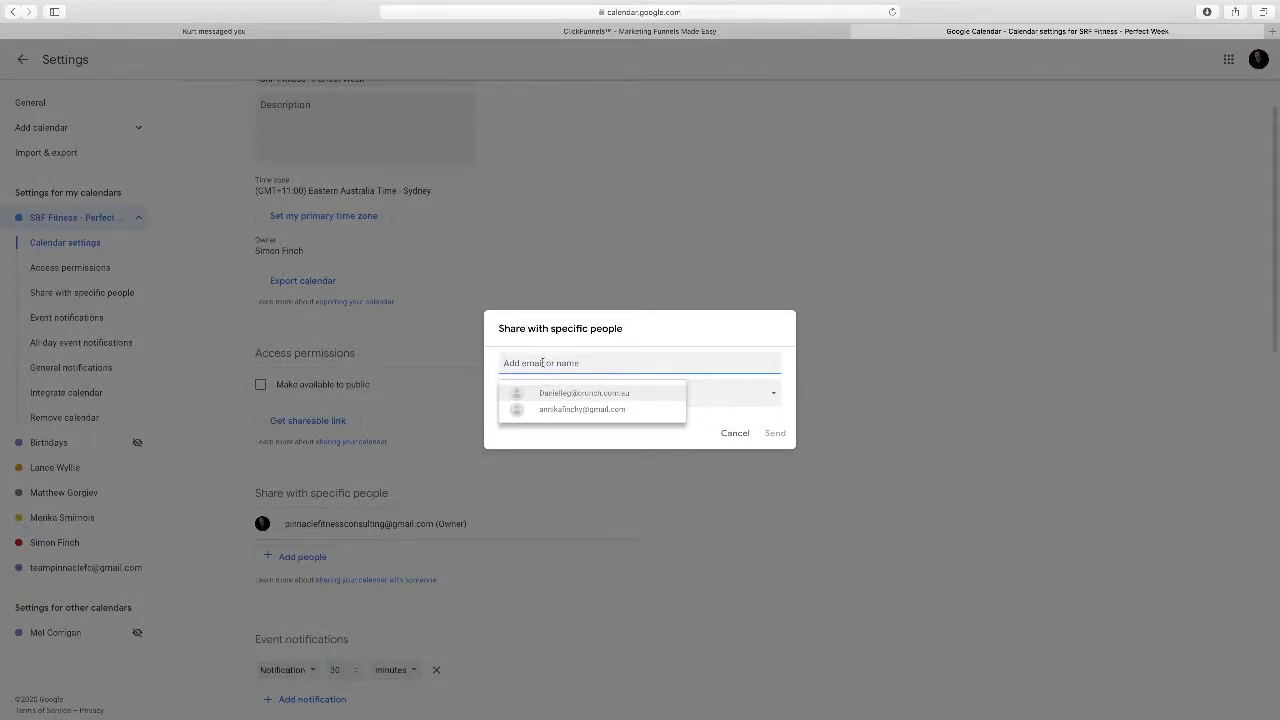
pyautogui.write('your Email here')
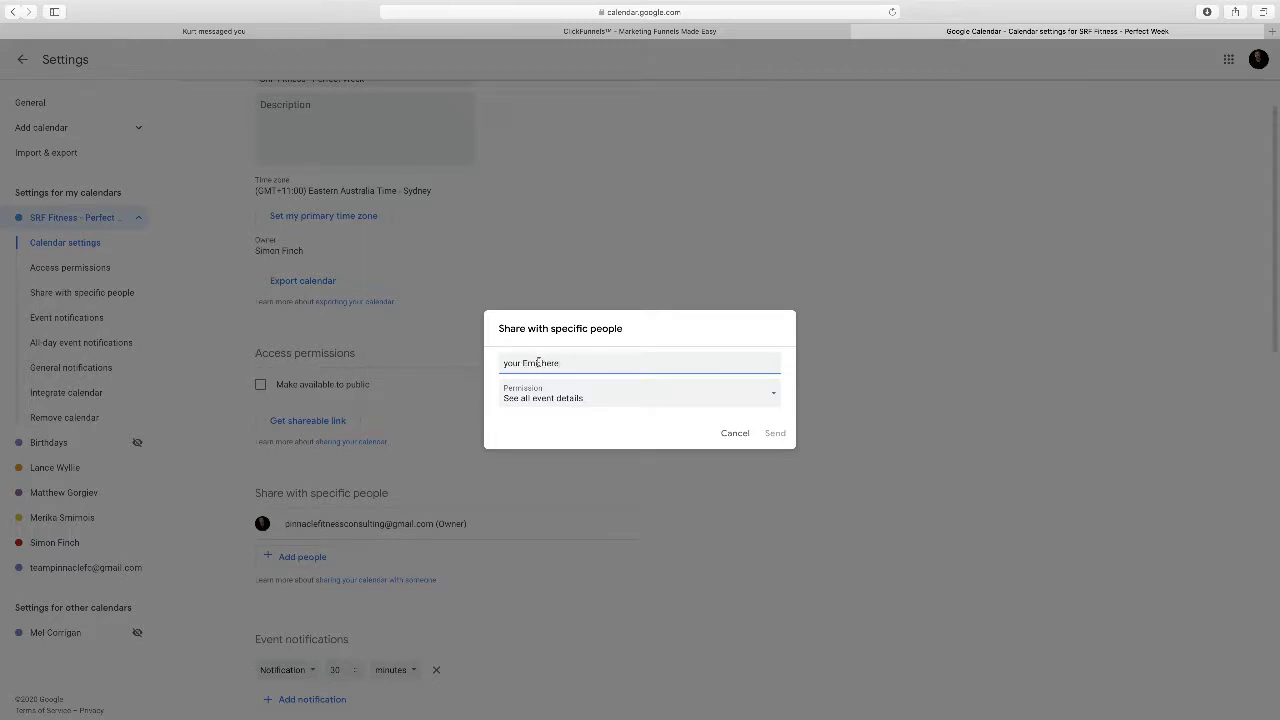
pyautogui.press('BackSpace')
pyautogui.press('BackSpace')
pyautogui.write('email')
pyautogui.click(562, 400)
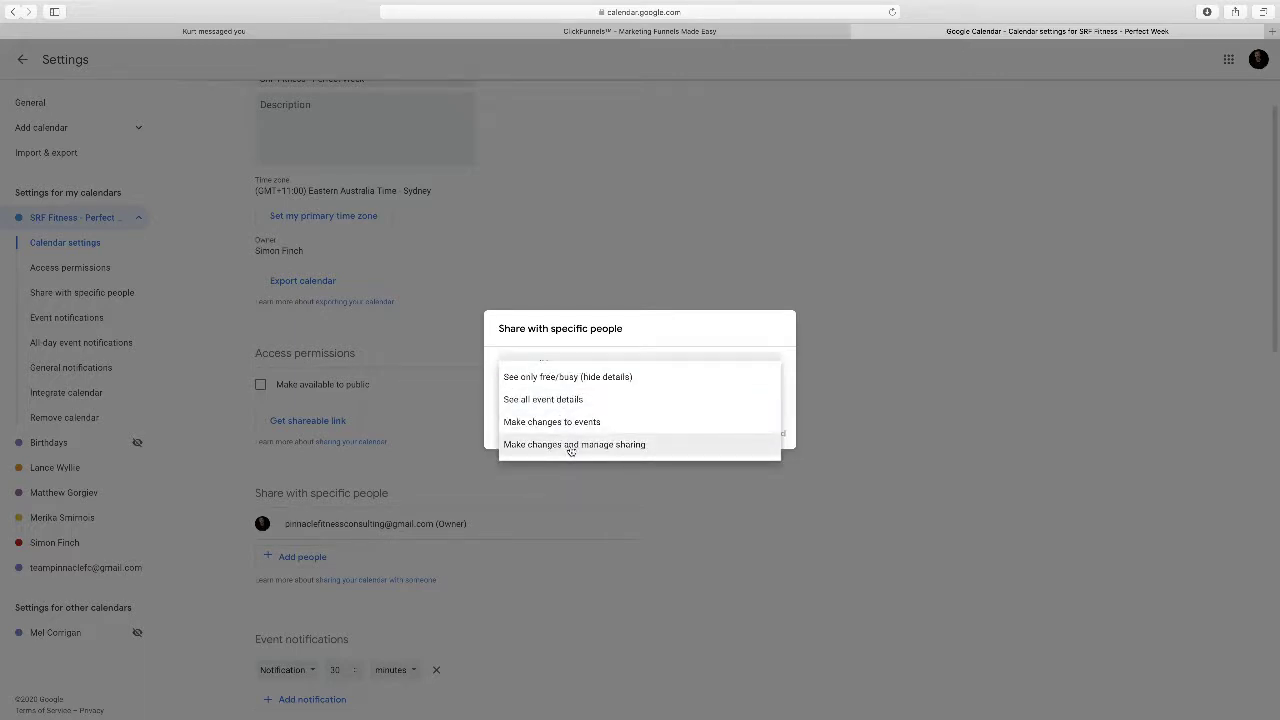
pyautogui.click(571, 446)
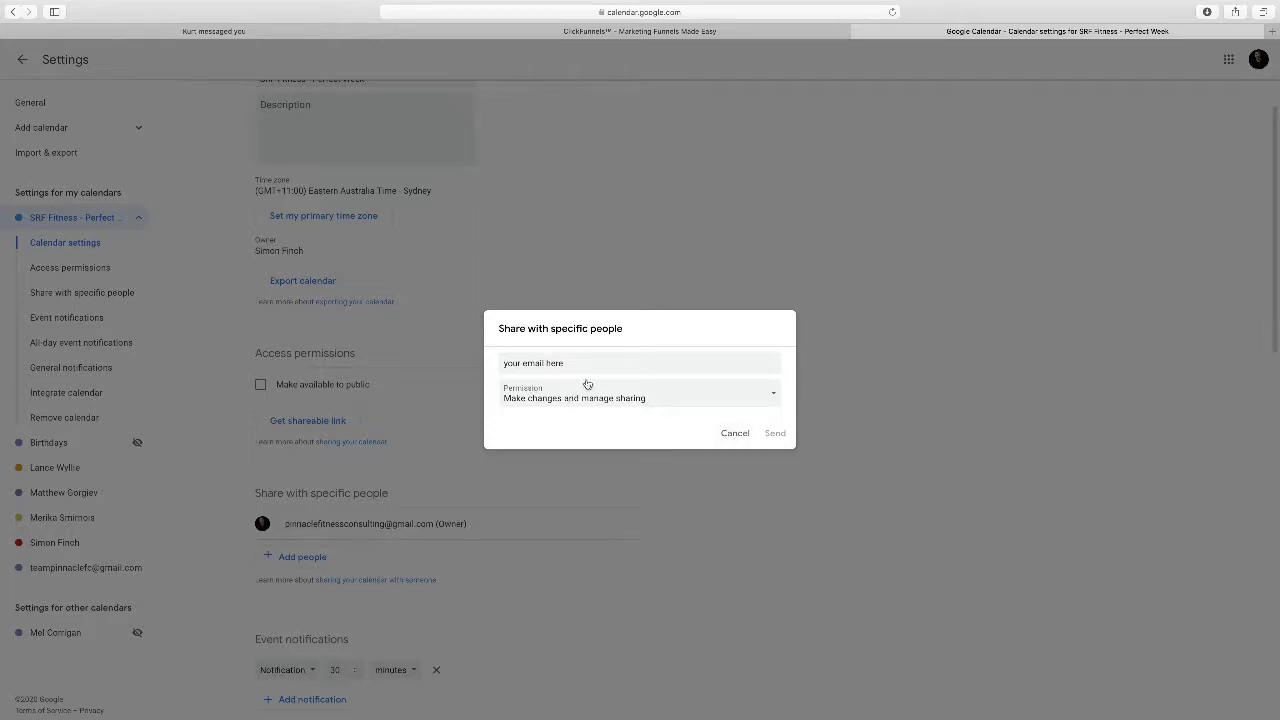
pyautogui.click(552, 366)
pyautogui.click(737, 434)
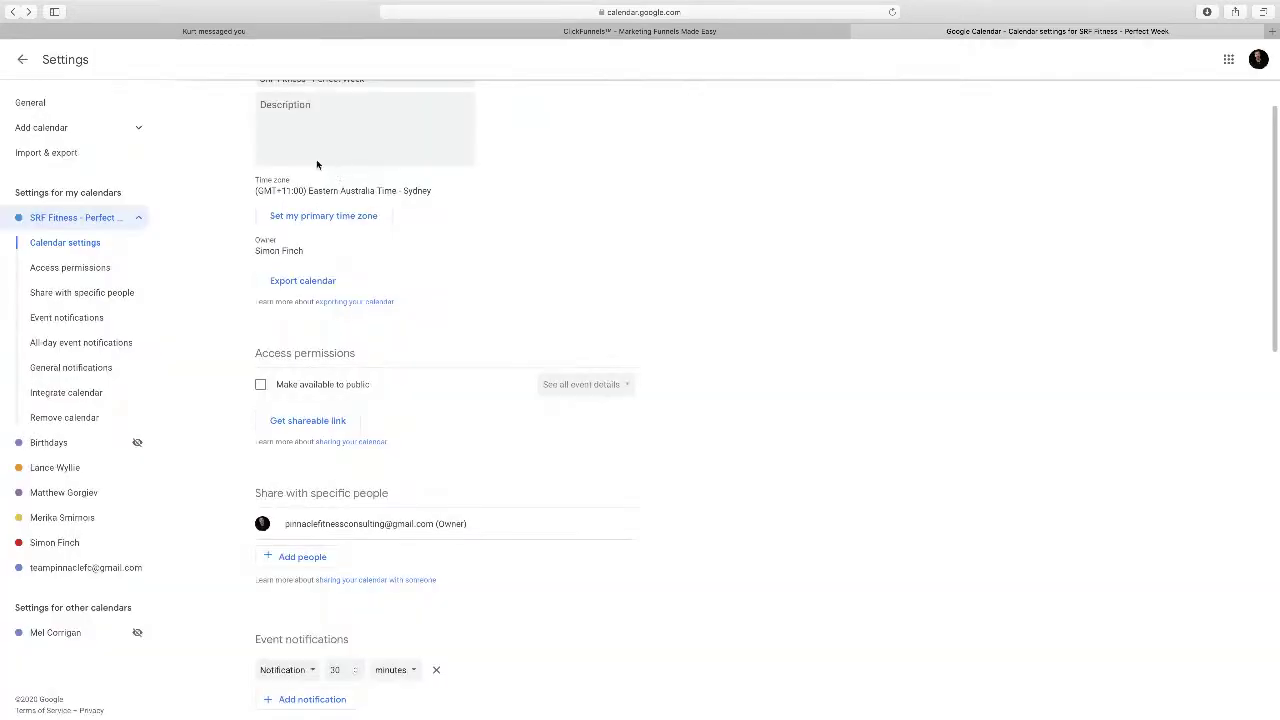
# Back in the week view, overlay all trainer calendars, Tasks, the team account and SRF Fitness - Perfect Week
pyautogui.click(22, 59)
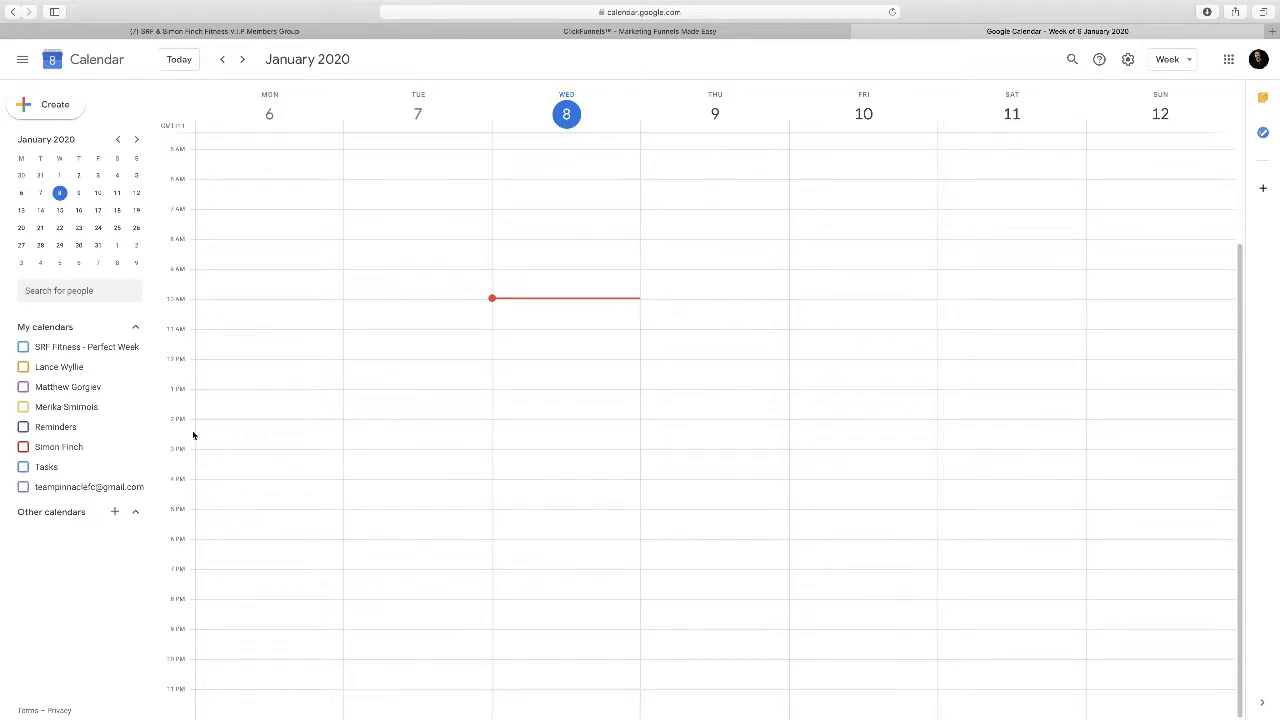
pyautogui.click(23, 386)
pyautogui.scroll(3, 371, 400)
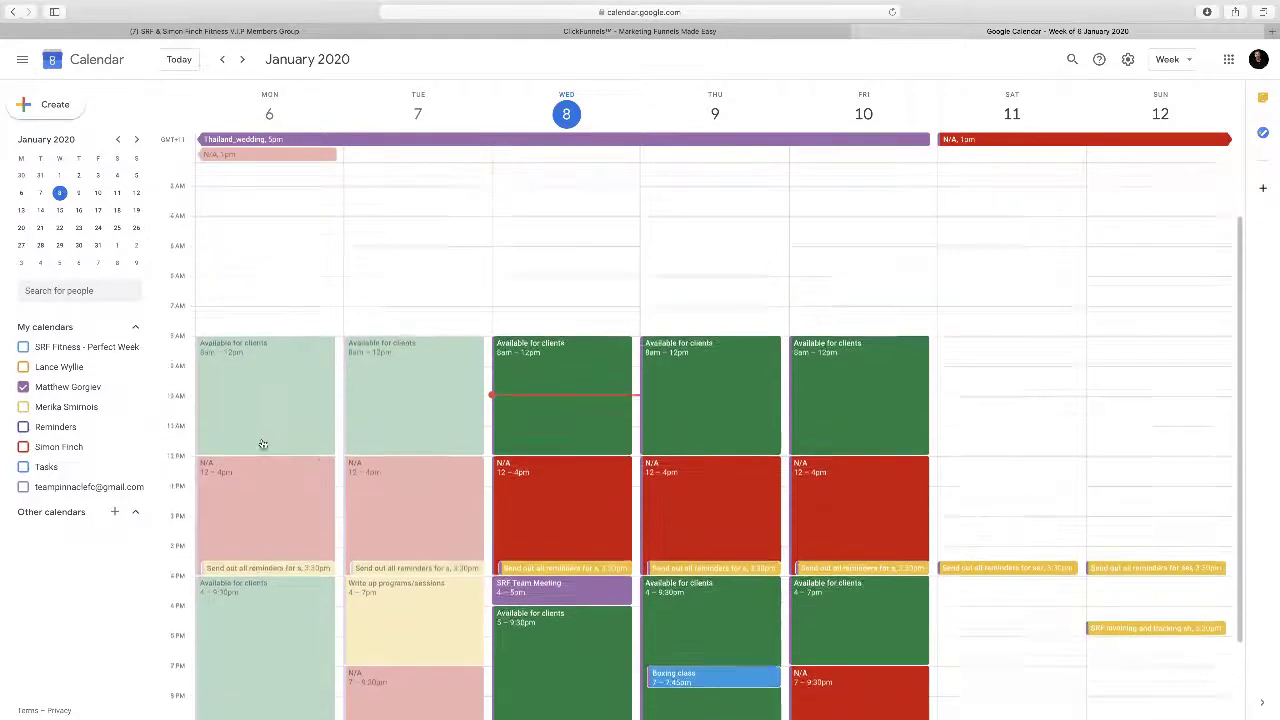
pyautogui.click(22, 407)
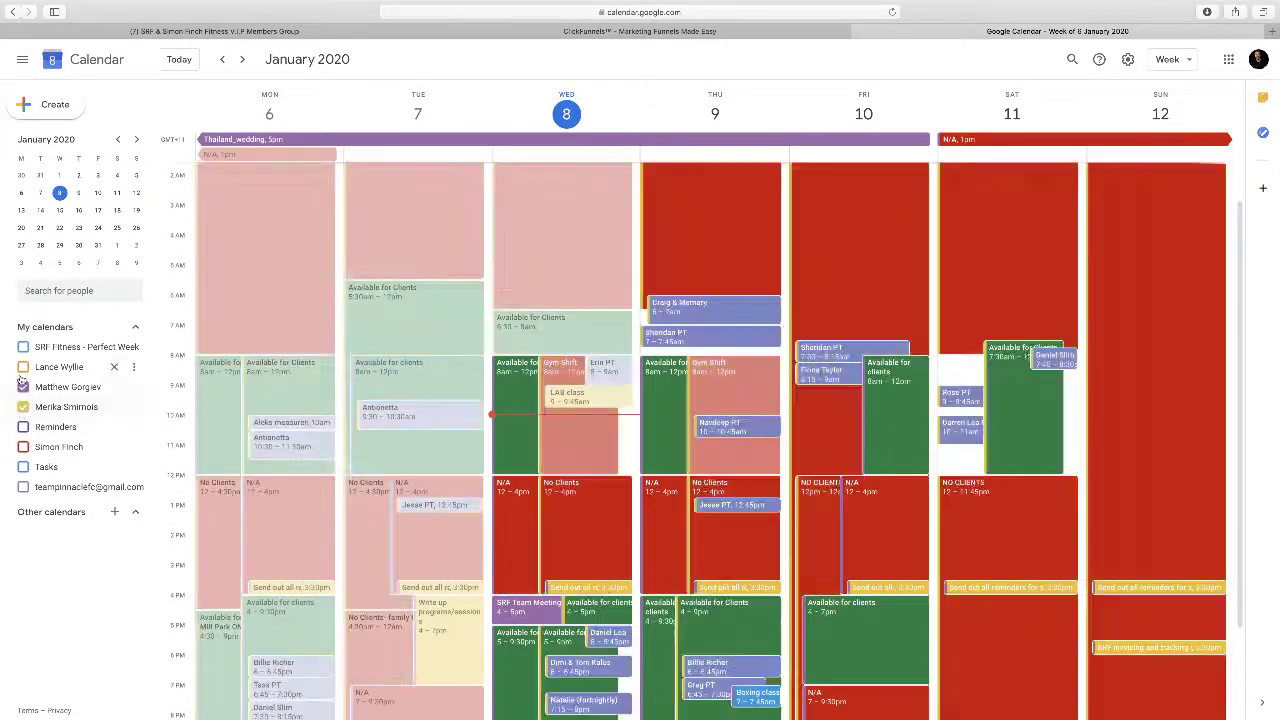
pyautogui.click(23, 367)
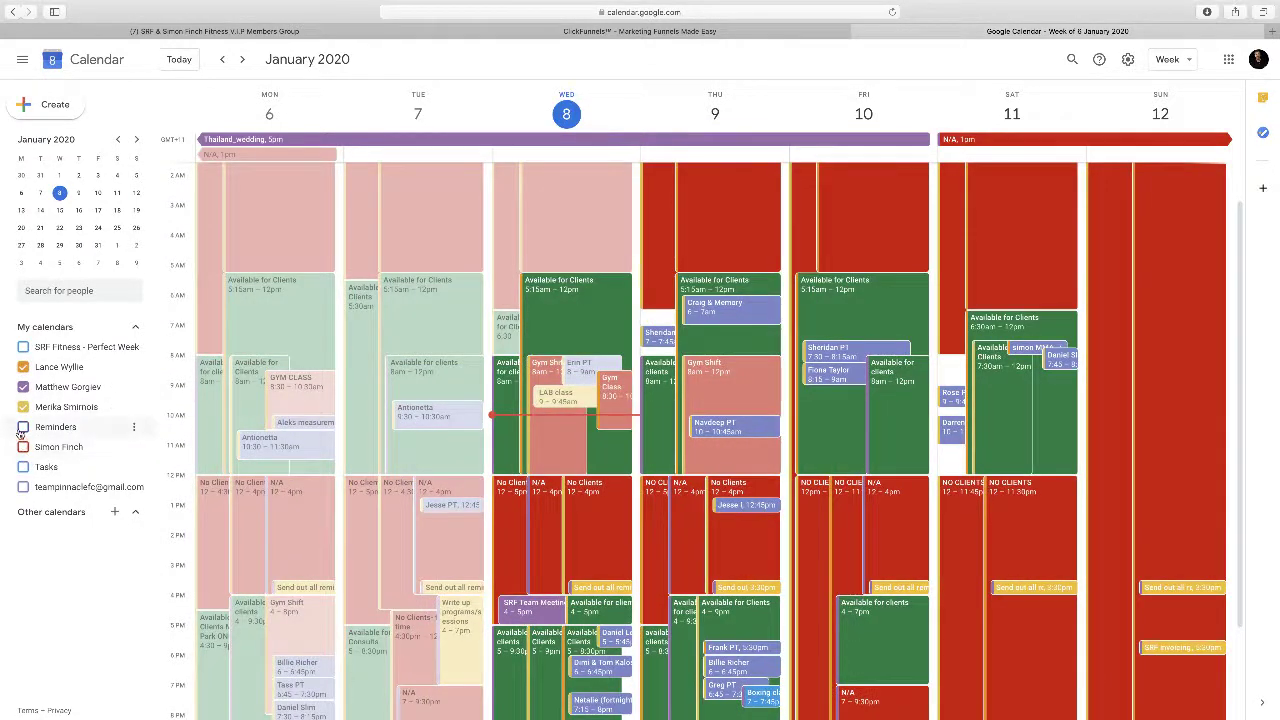
pyautogui.scroll(1, 491, 404)
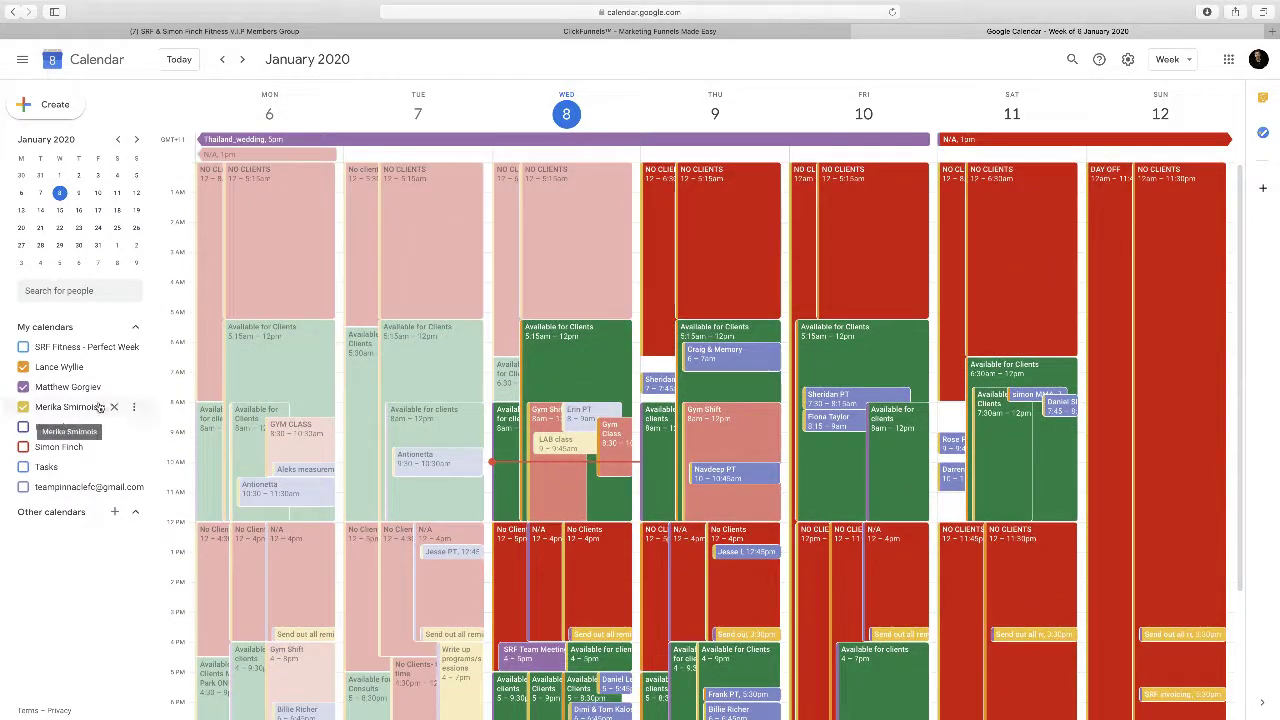
pyautogui.click(24, 447)
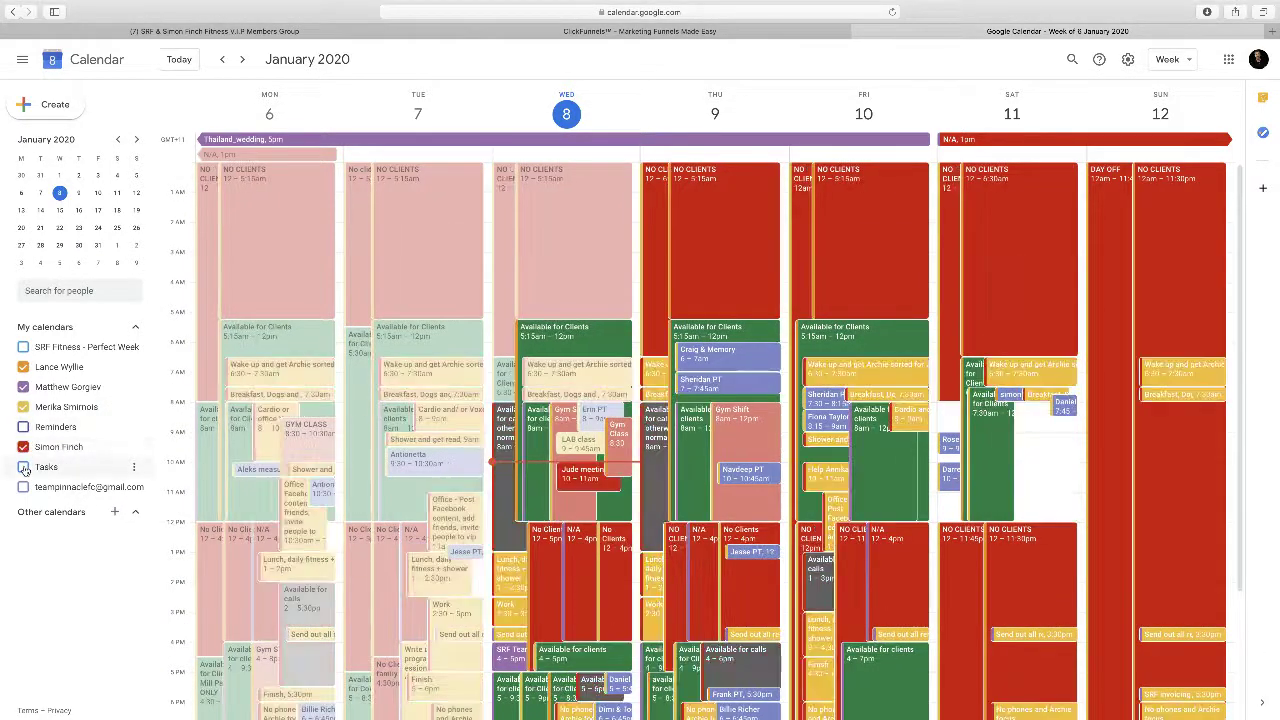
pyautogui.click(23, 470)
pyautogui.click(23, 487)
pyautogui.scroll(-3, 679, 409)
pyautogui.scroll(-2, 679, 409)
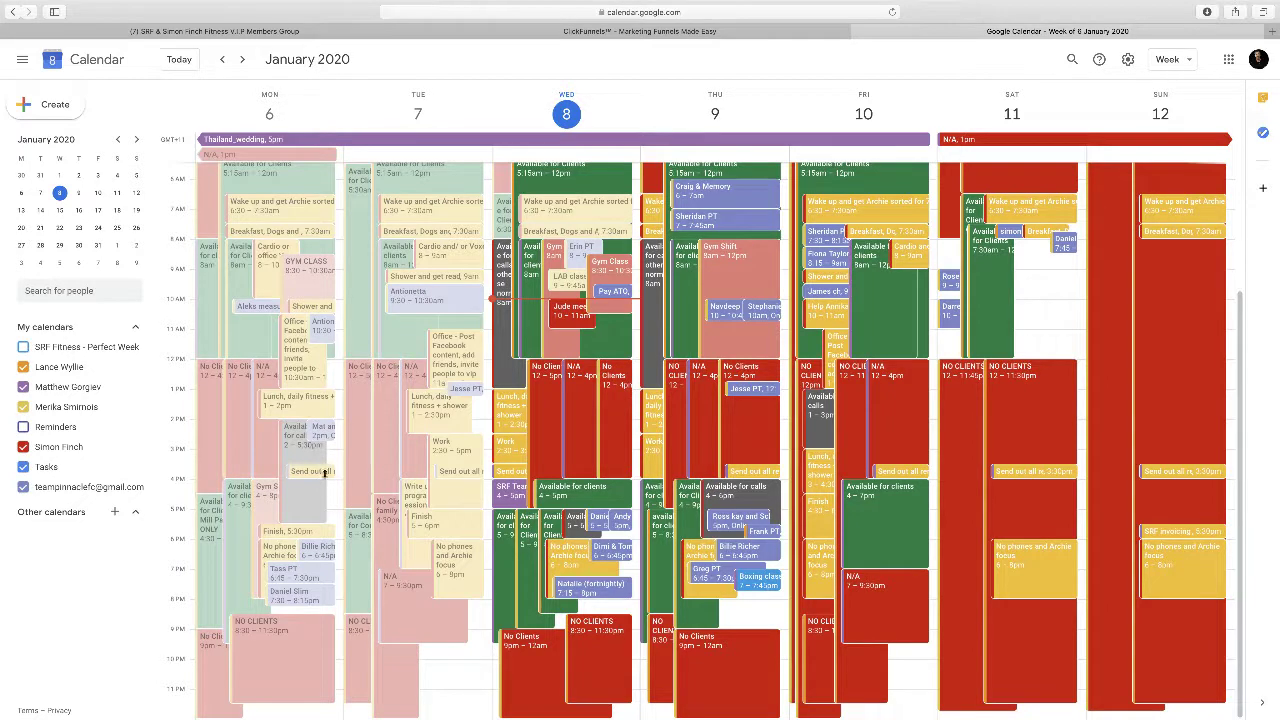
pyautogui.click(23, 347)
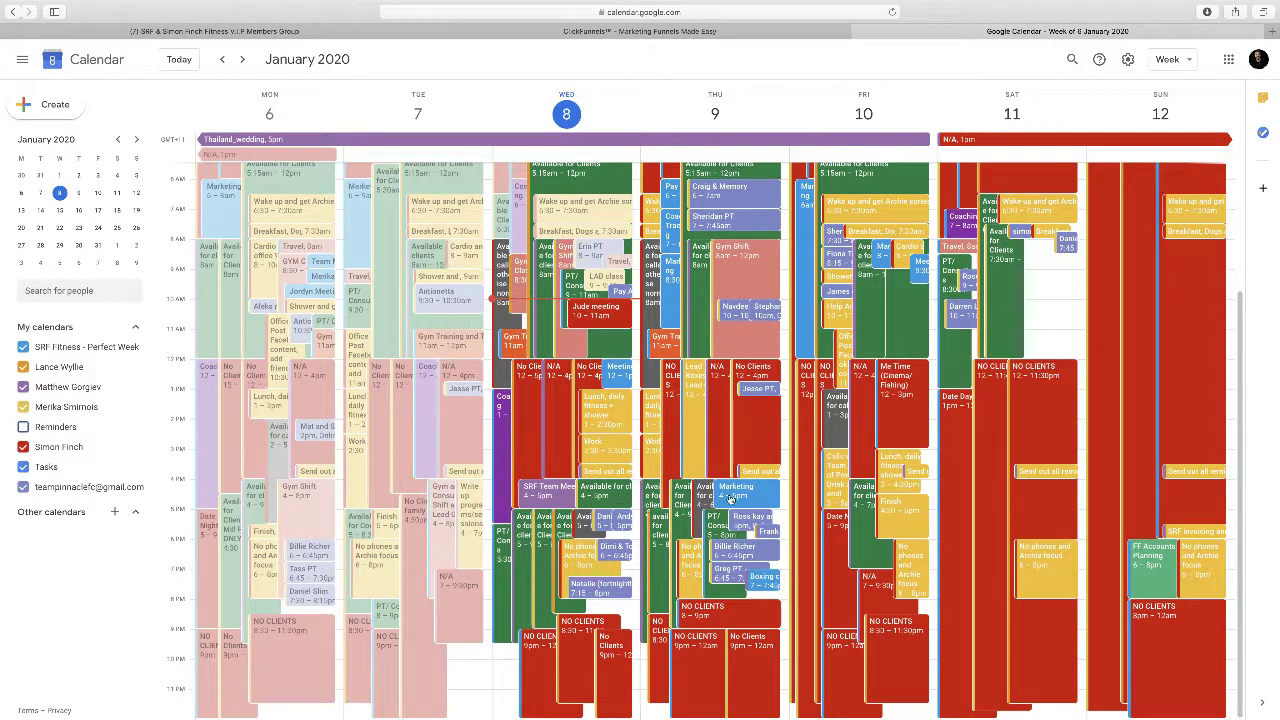
# Hide those calendars again, leaving only one trainer's calendar displayed
pyautogui.click(22, 366)
pyautogui.click(22, 386)
pyautogui.click(22, 406)
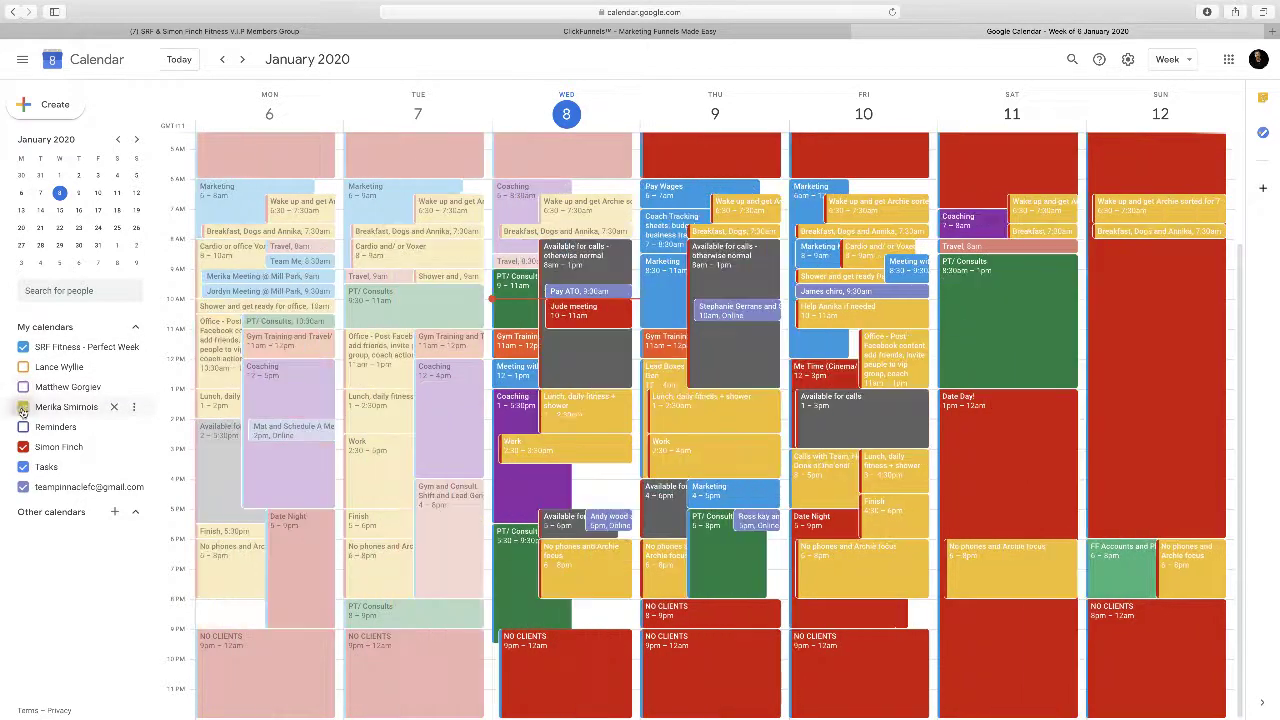
pyautogui.click(23, 466)
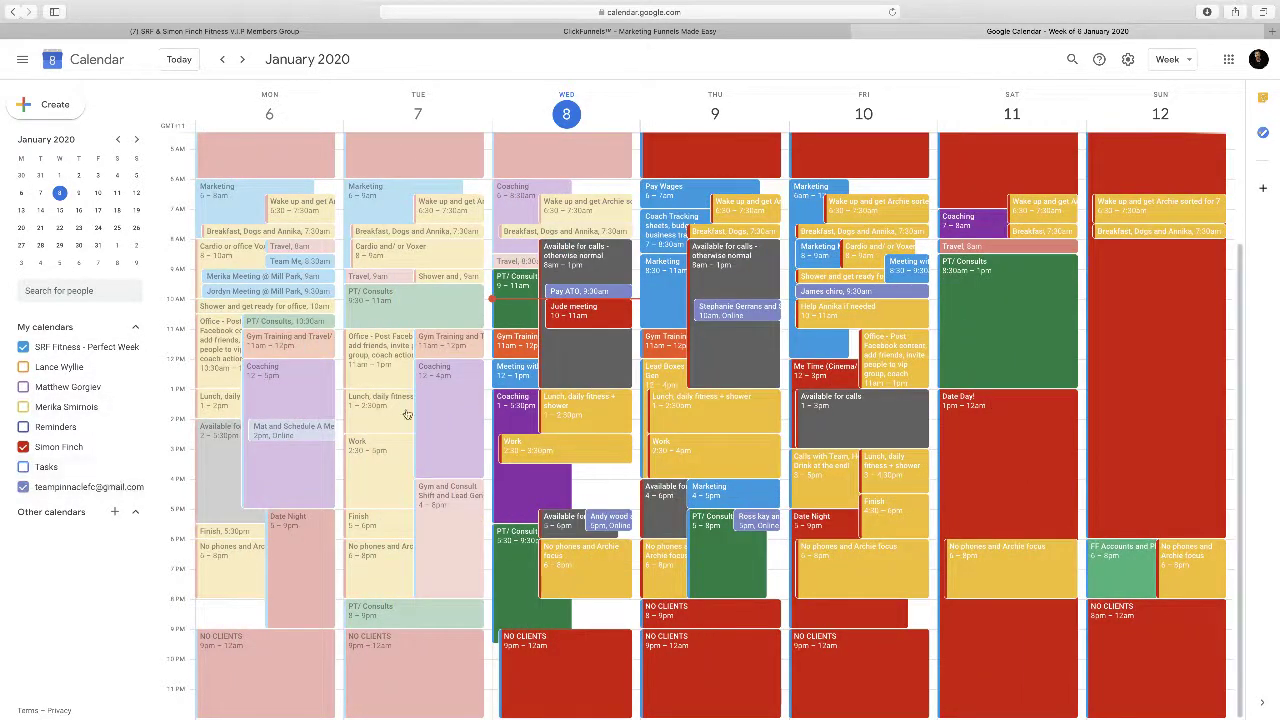
pyautogui.click(23, 486)
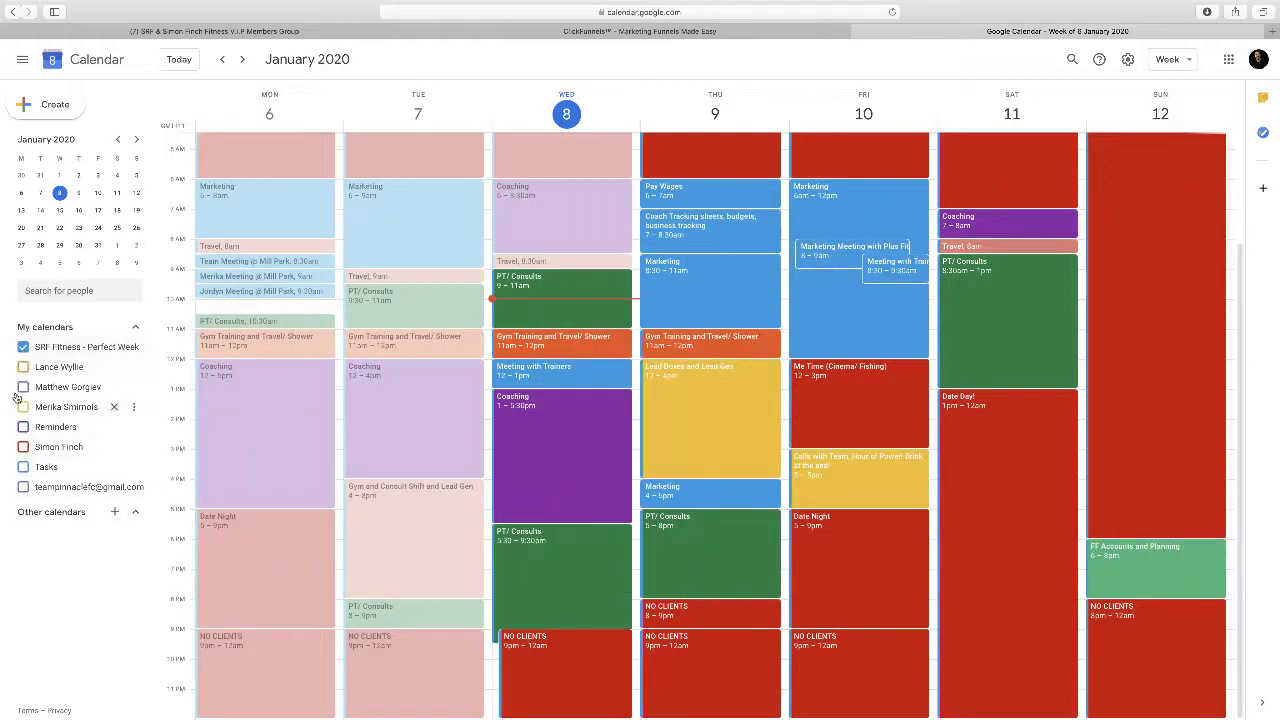
pyautogui.click(23, 347)
pyautogui.click(22, 447)
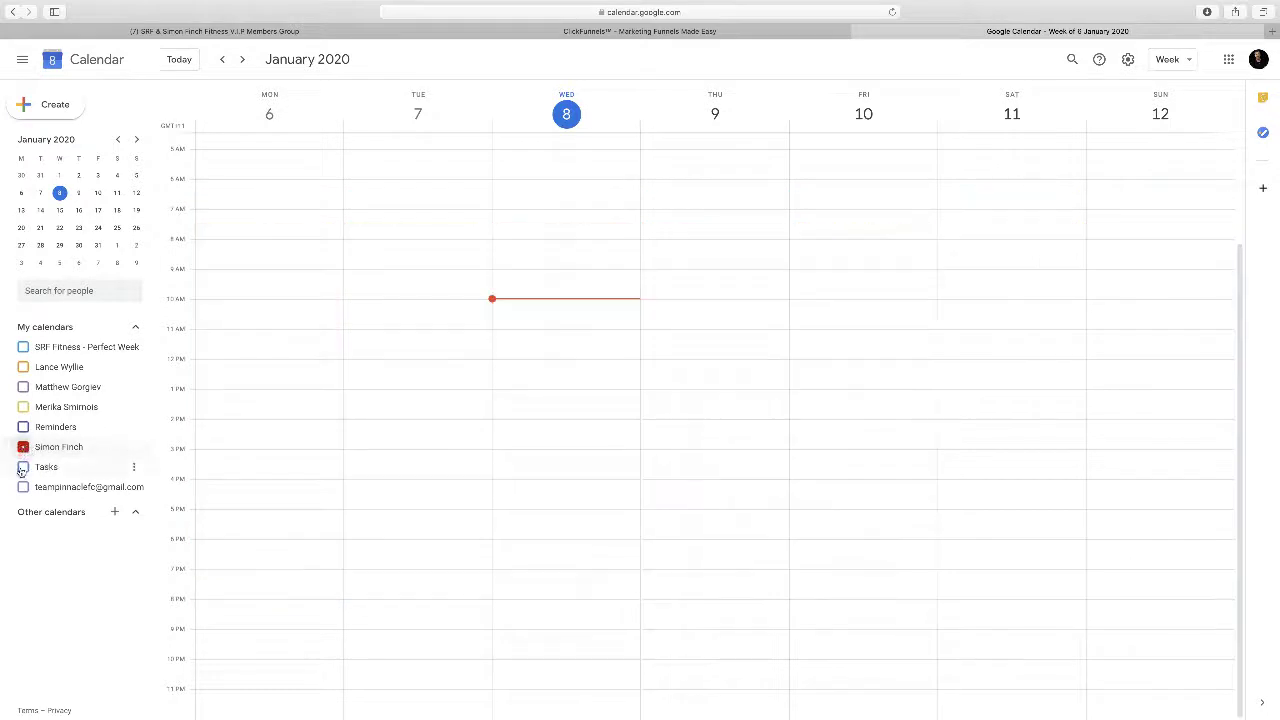
# Show only the team calendar and draft a Wednesday 8 event titled as a trainer's PT Session
pyautogui.click(22, 447)
pyautogui.click(23, 487)
pyautogui.moveTo(553, 373); pyautogui.dragTo(553, 425)
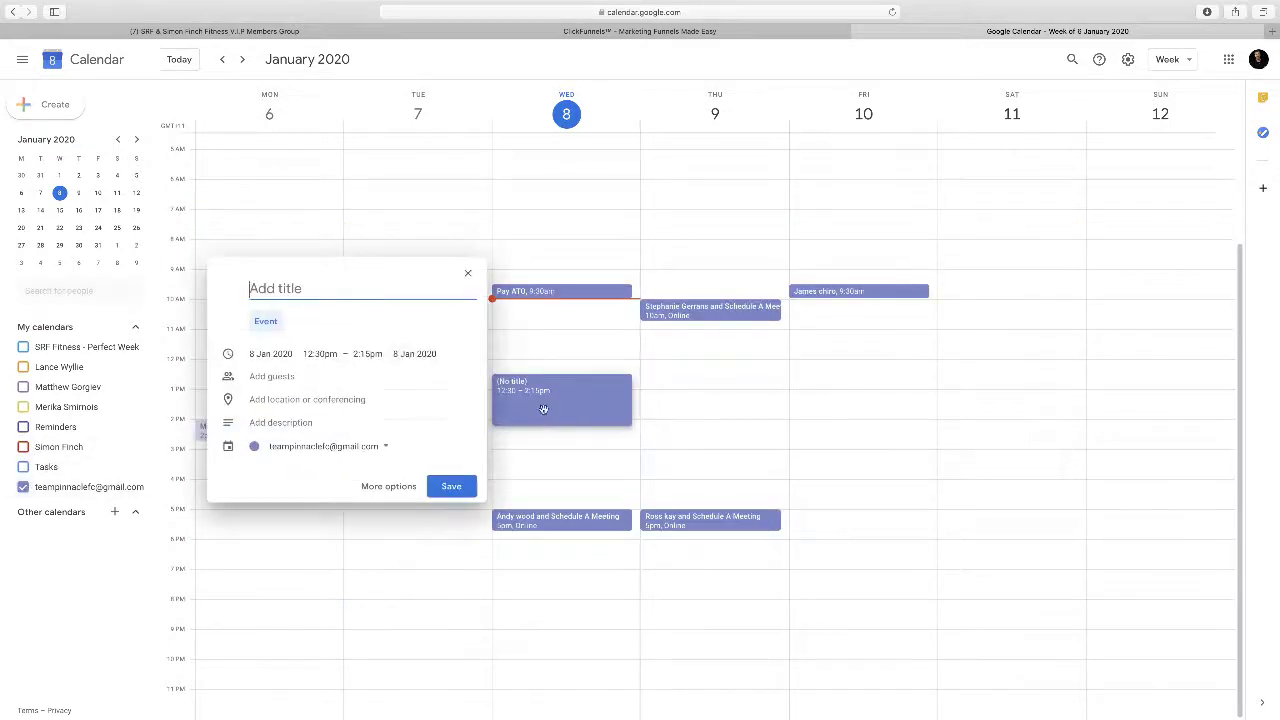
pyautogui.click(328, 447)
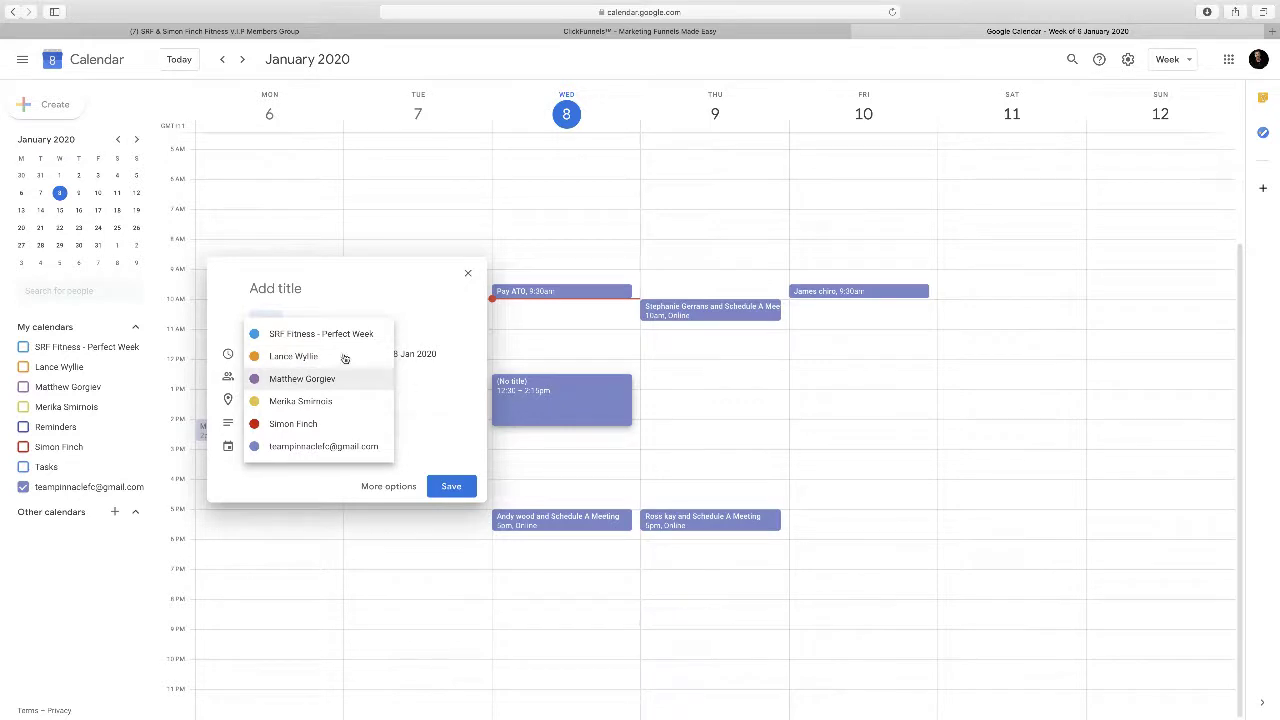
pyautogui.click(324, 291)
pyautogui.write('Callum PT S')
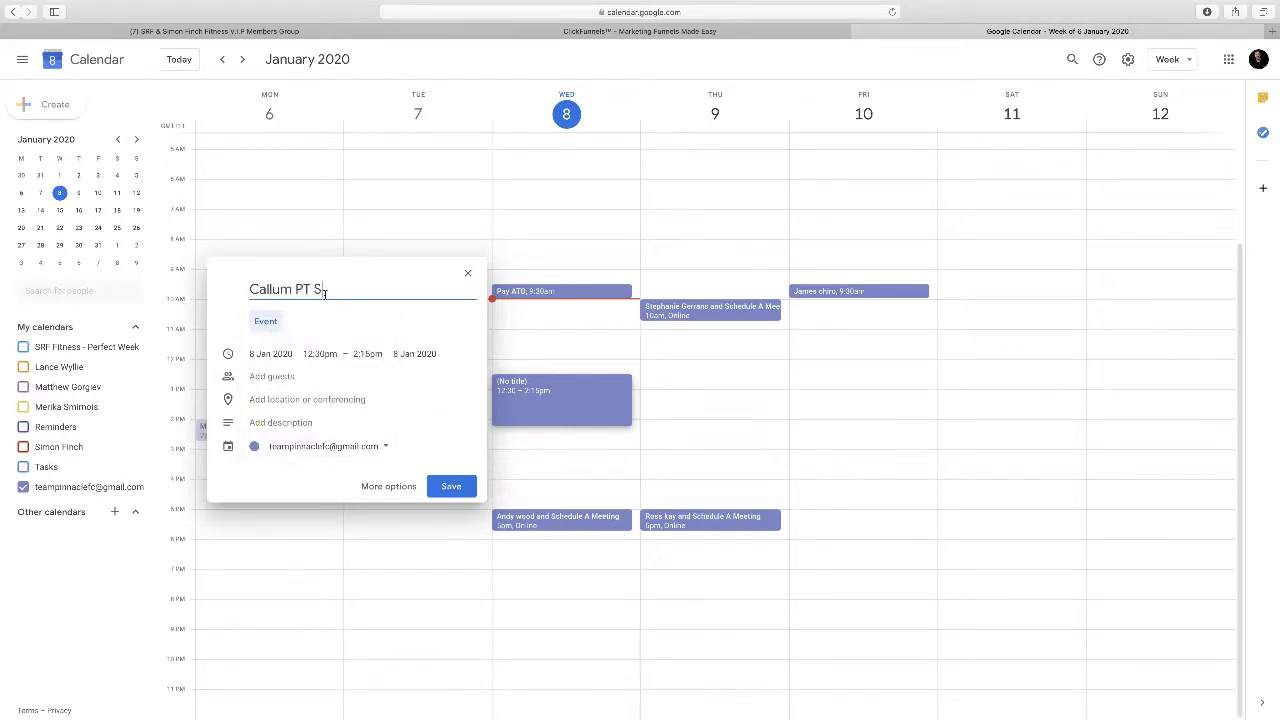
pyautogui.write('essionm')
# Make the draft end at 1:00pm on a trainer's calendar, review full details, then close unsaved
pyautogui.click(322, 354)
pyautogui.click(360, 354)
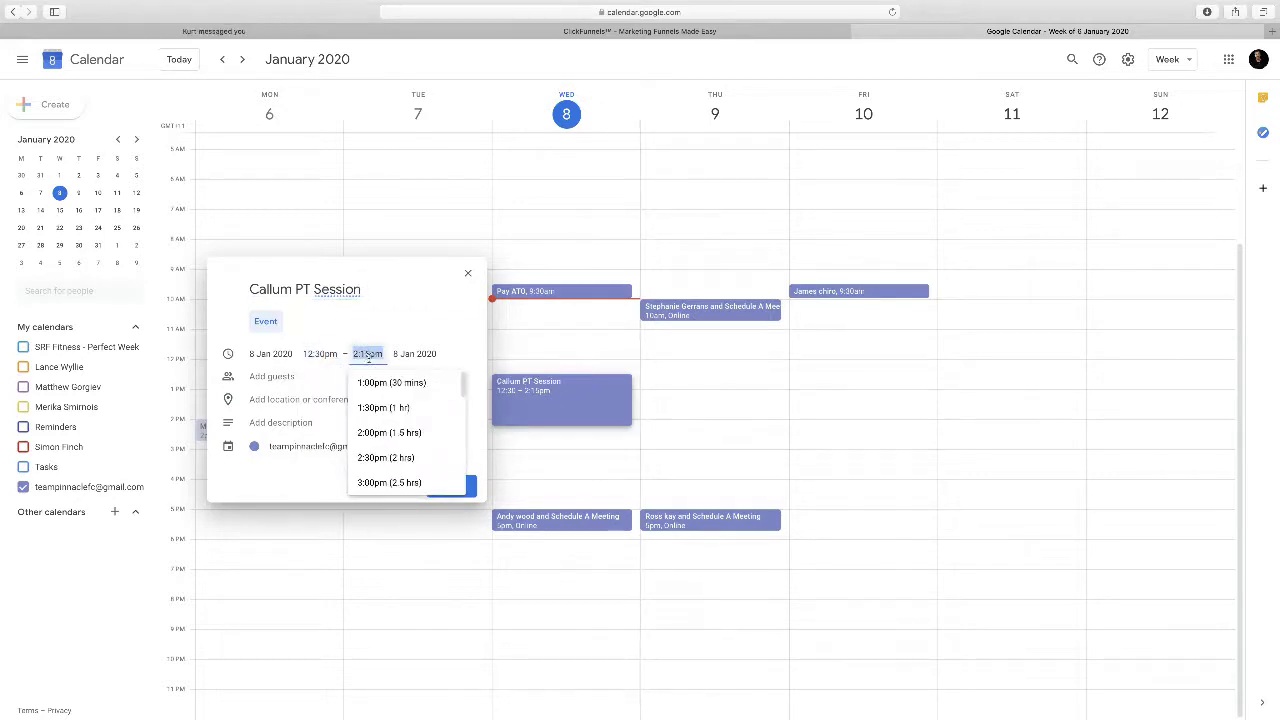
pyautogui.click(368, 384)
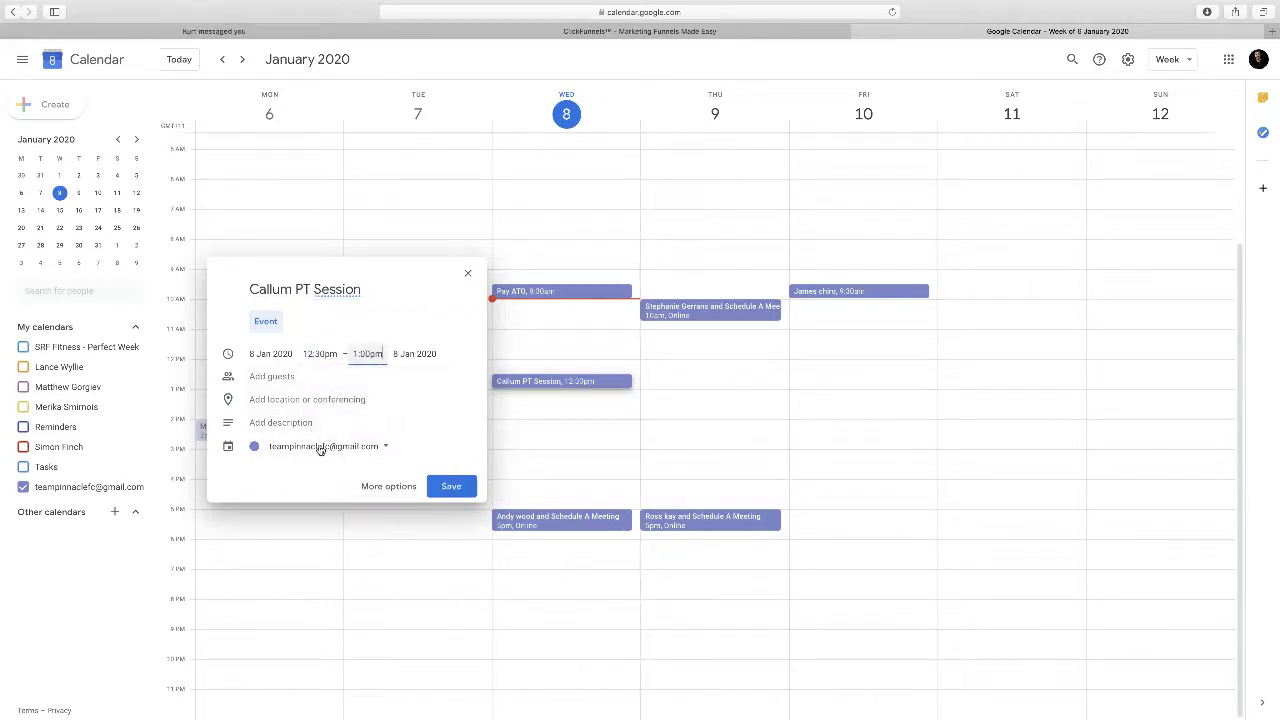
pyautogui.click(358, 450)
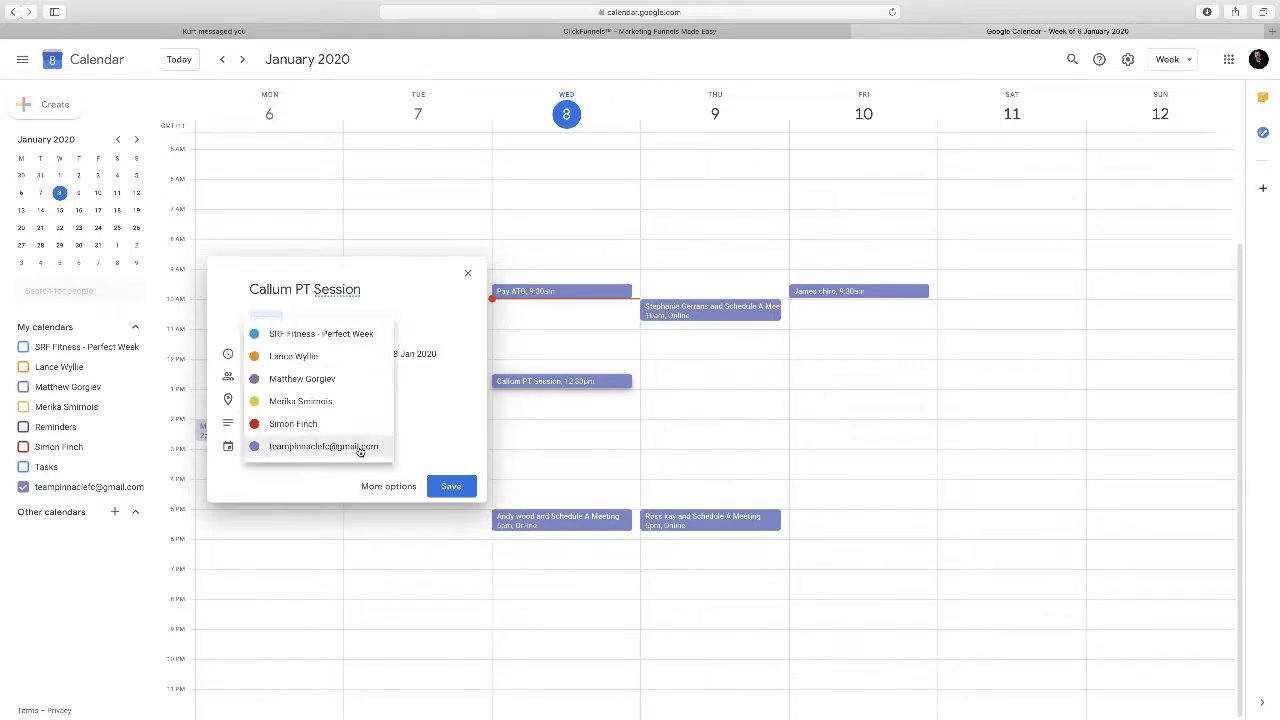
pyautogui.click(316, 380)
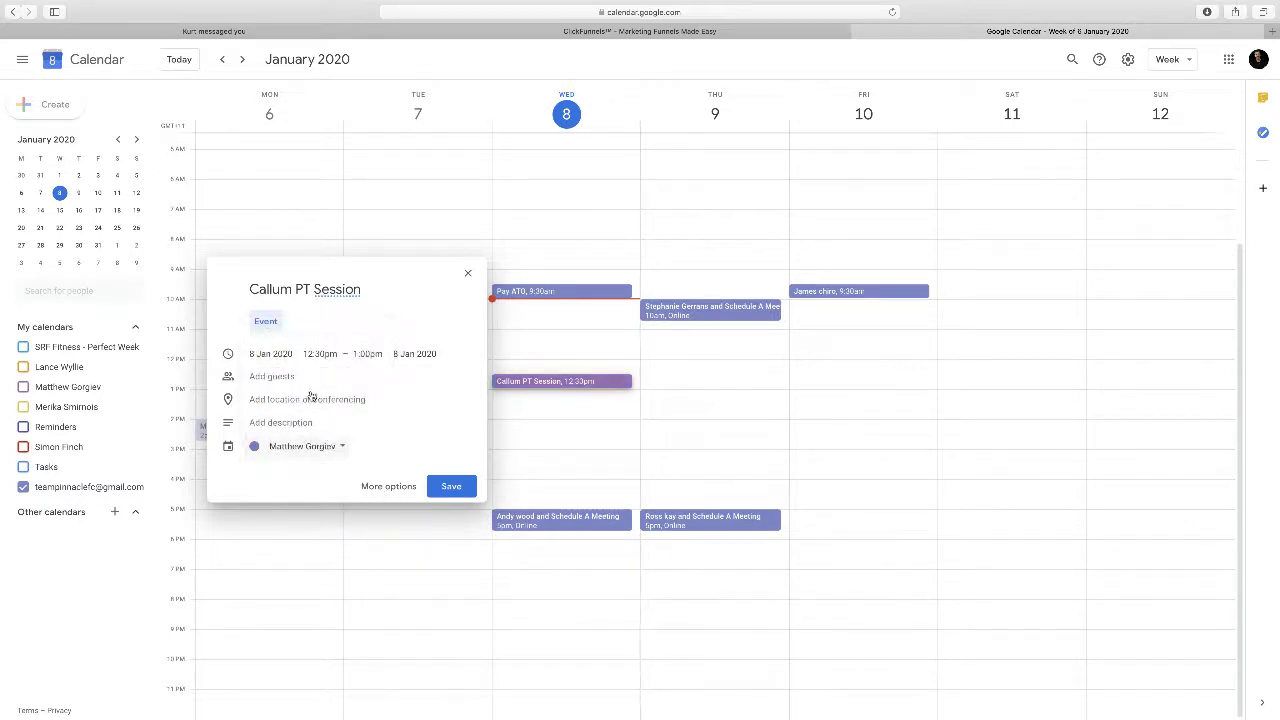
pyautogui.click(389, 487)
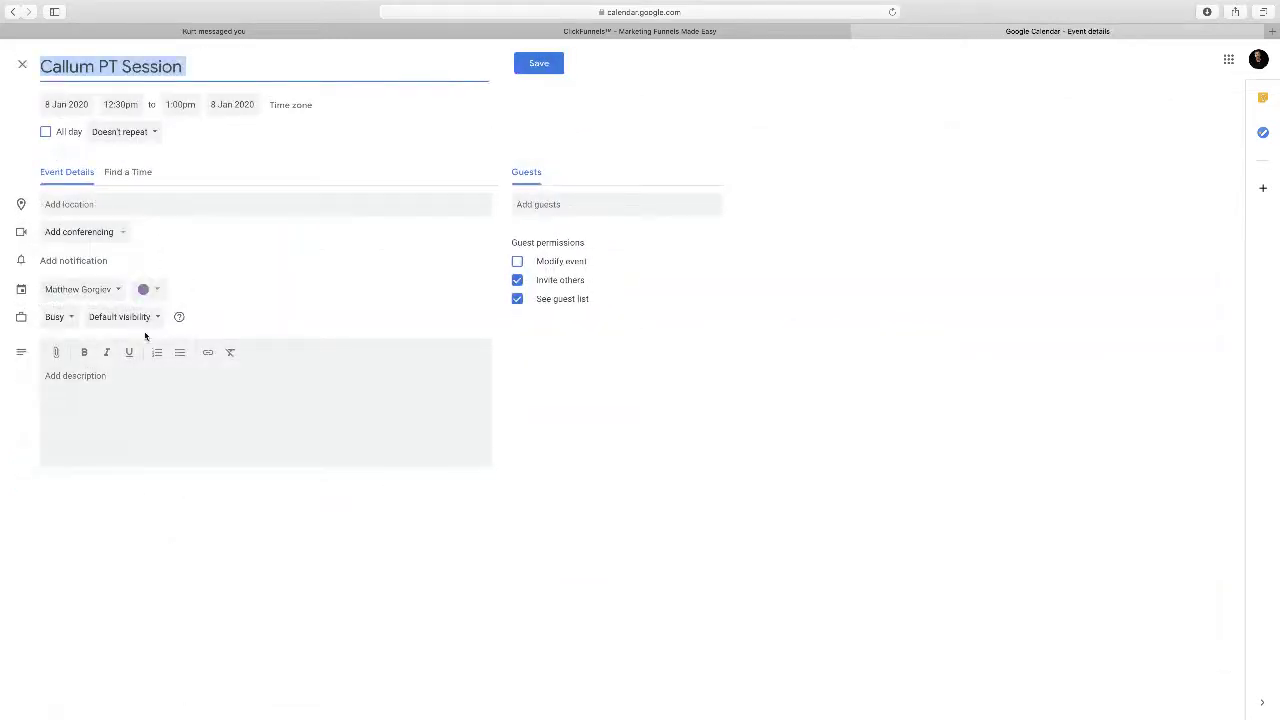
pyautogui.click(150, 135)
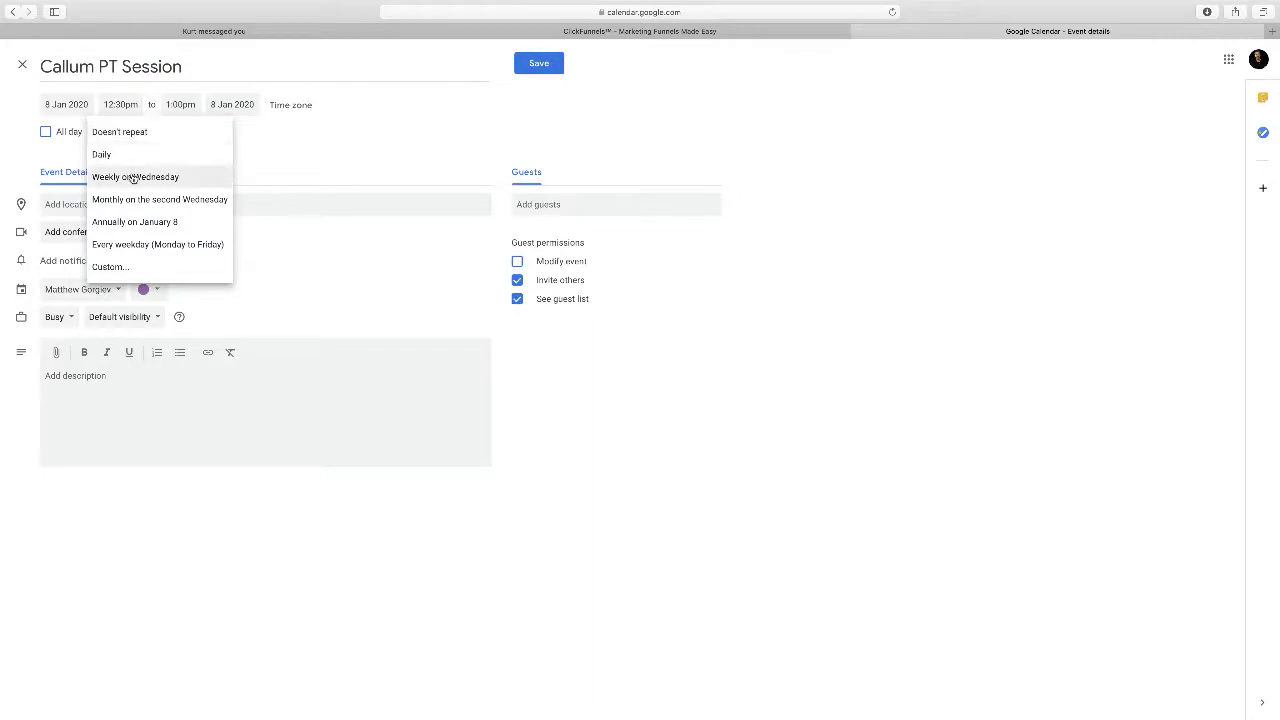
pyautogui.click(24, 67)
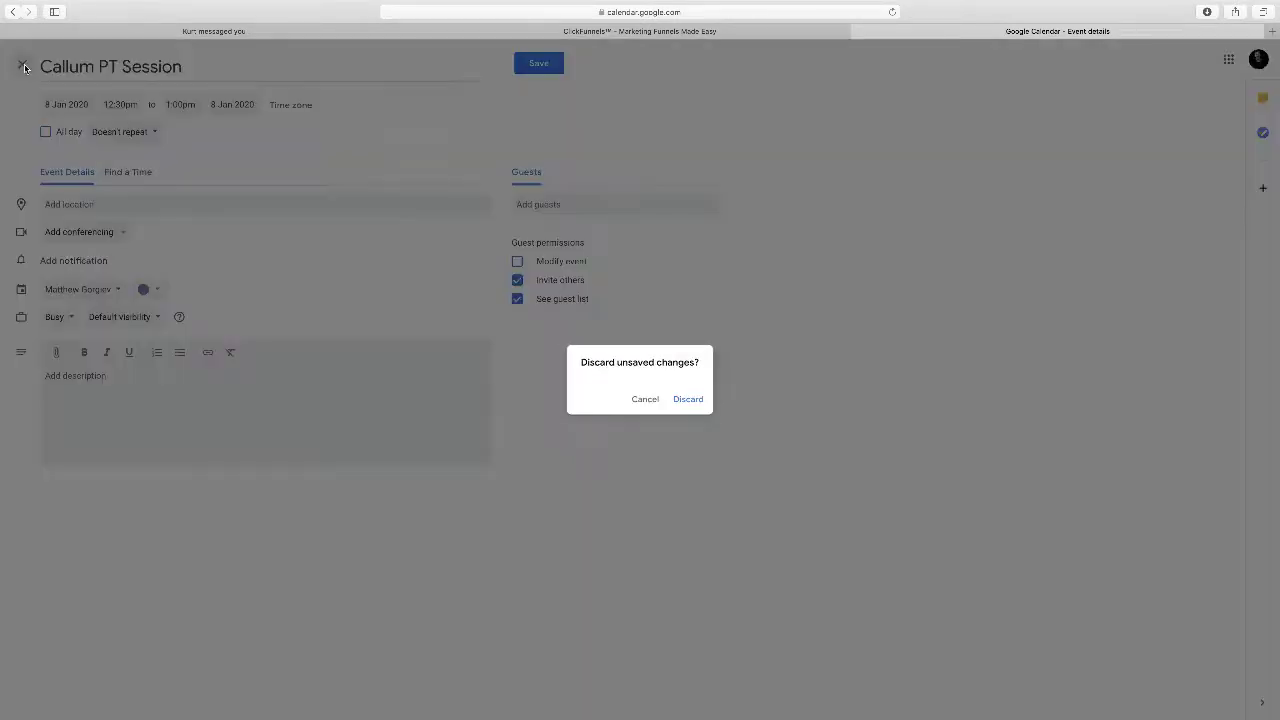
# Discard the draft, briefly overlay a trainer's calendar, hide every calendar and exit full screen
pyautogui.click(684, 400)
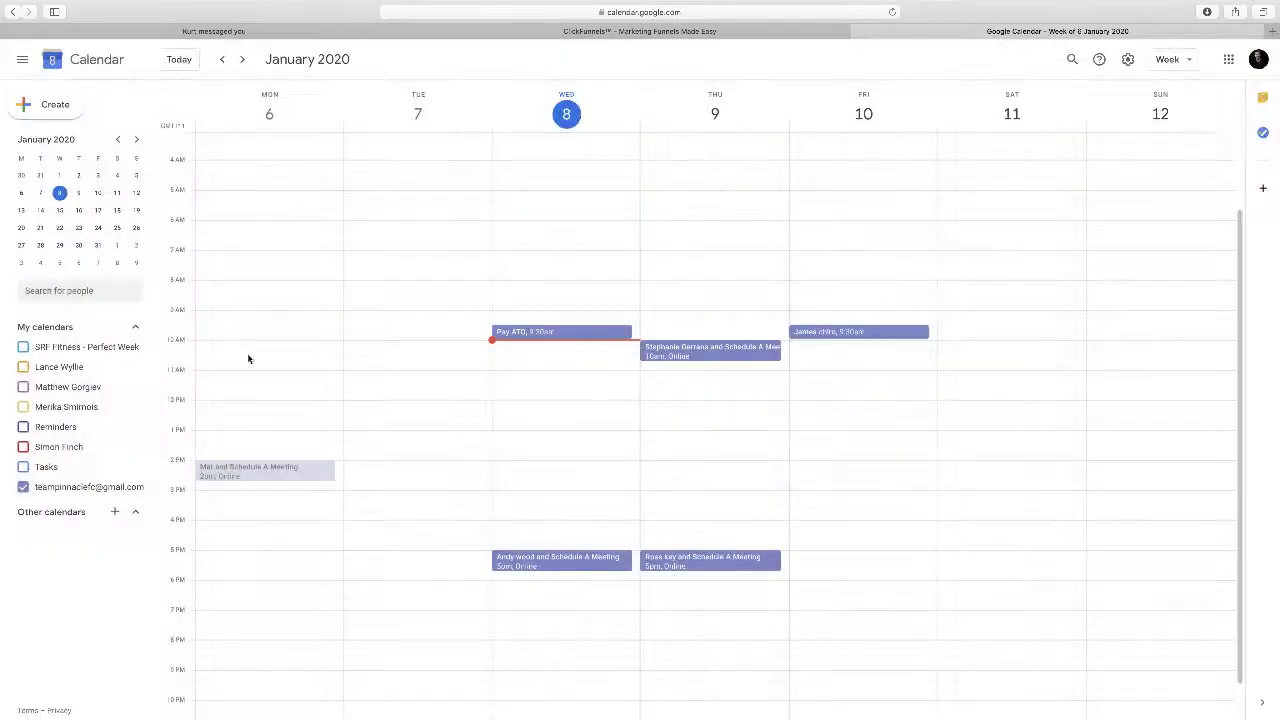
pyautogui.click(23, 386)
pyautogui.click(23, 486)
pyautogui.scroll(-2, 545, 382)
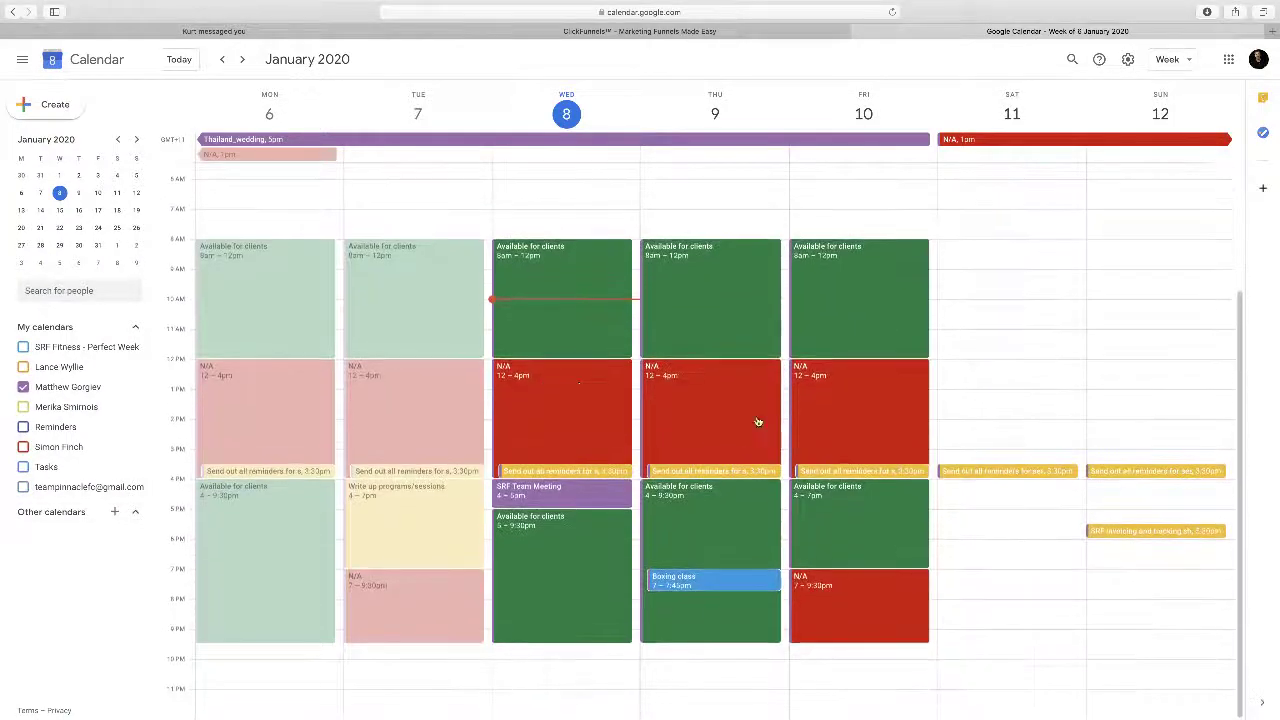
pyautogui.click(23, 386)
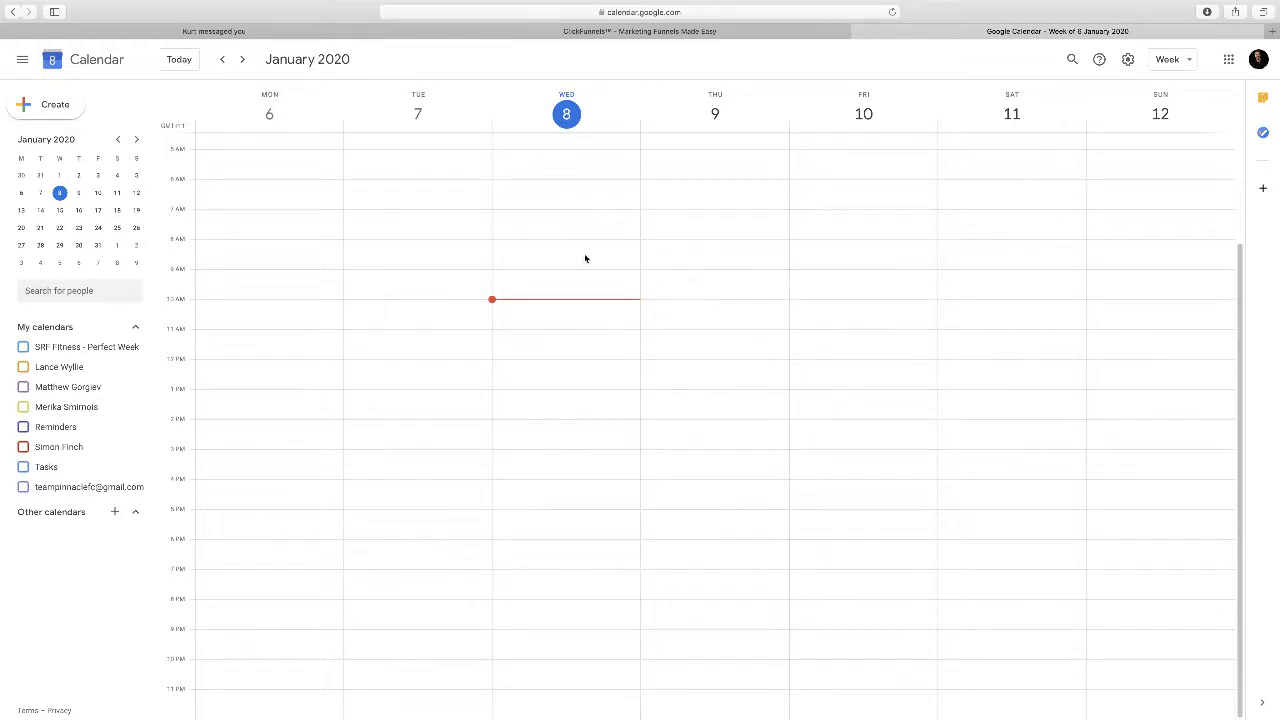
pyautogui.press('ctrl+super+f')
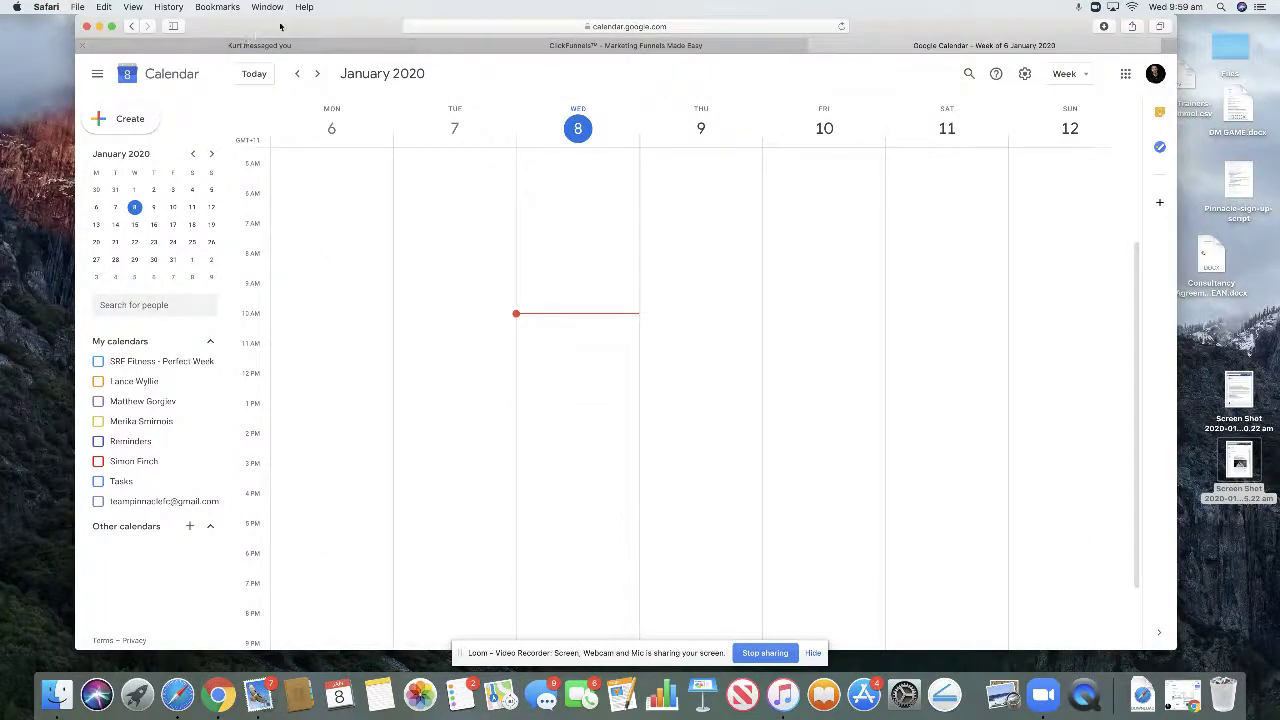